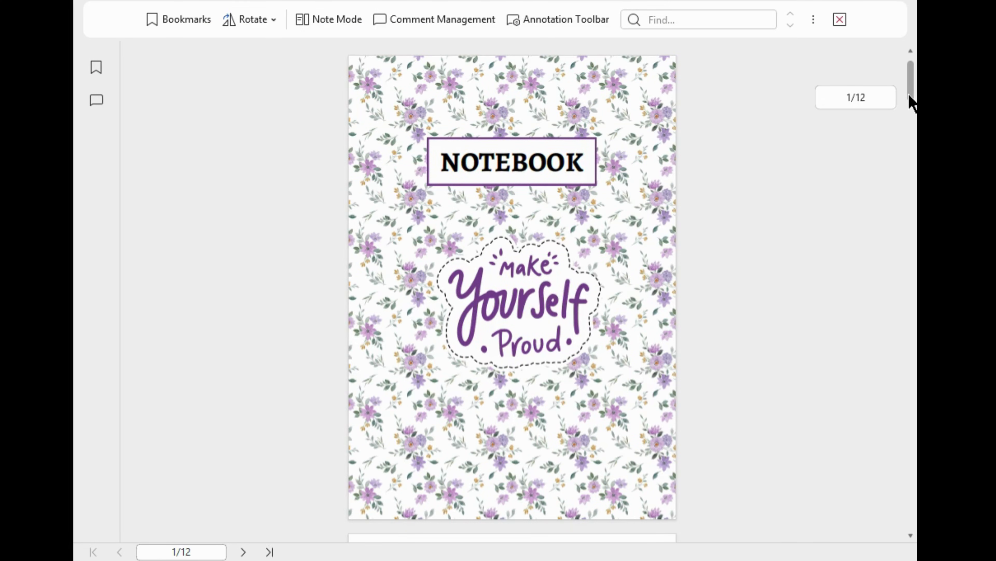
drag(909, 96, 910, 227)
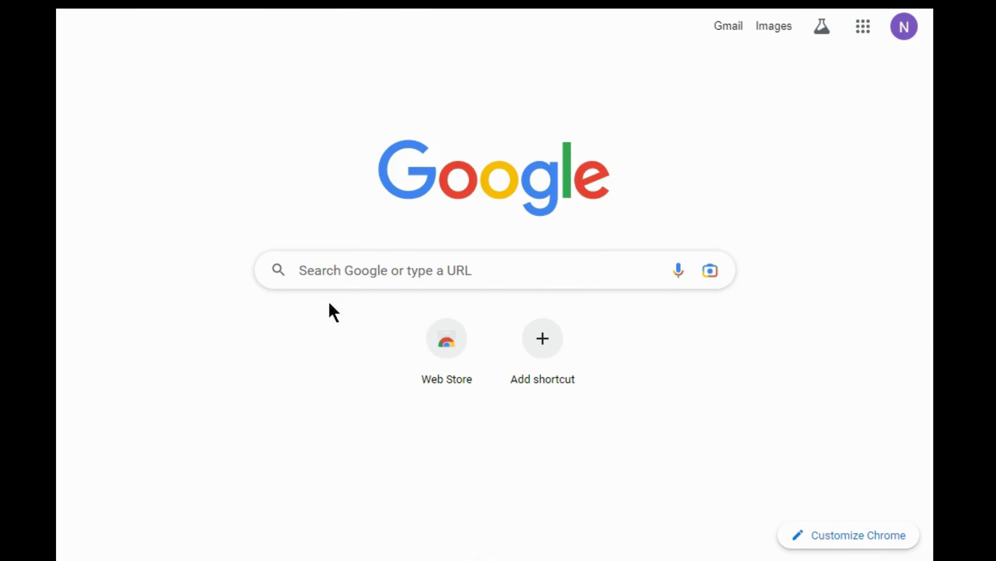
Step: Search Google for "canva" and open the Canva website from the results
click(317, 269)
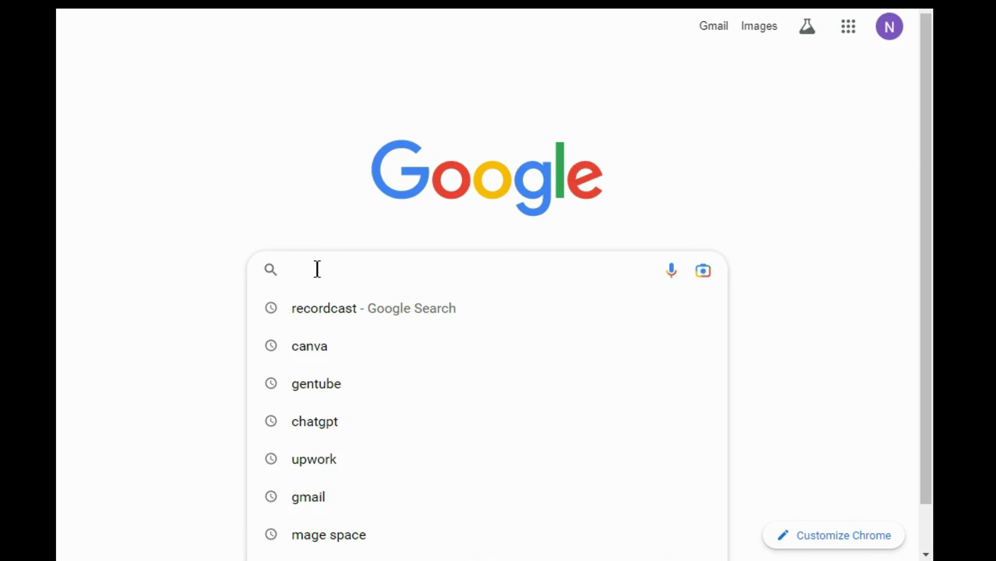
text(canva)
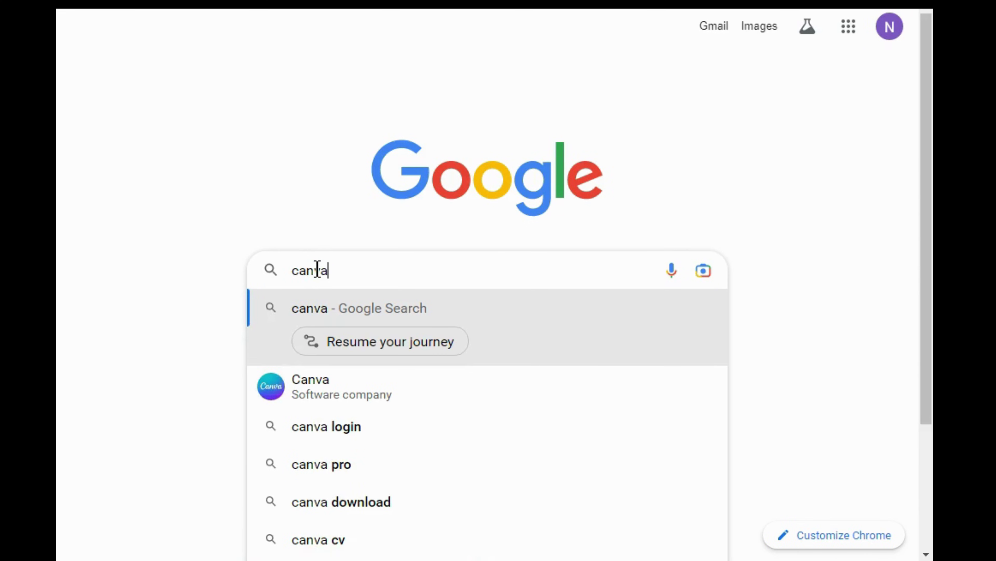
click(328, 395)
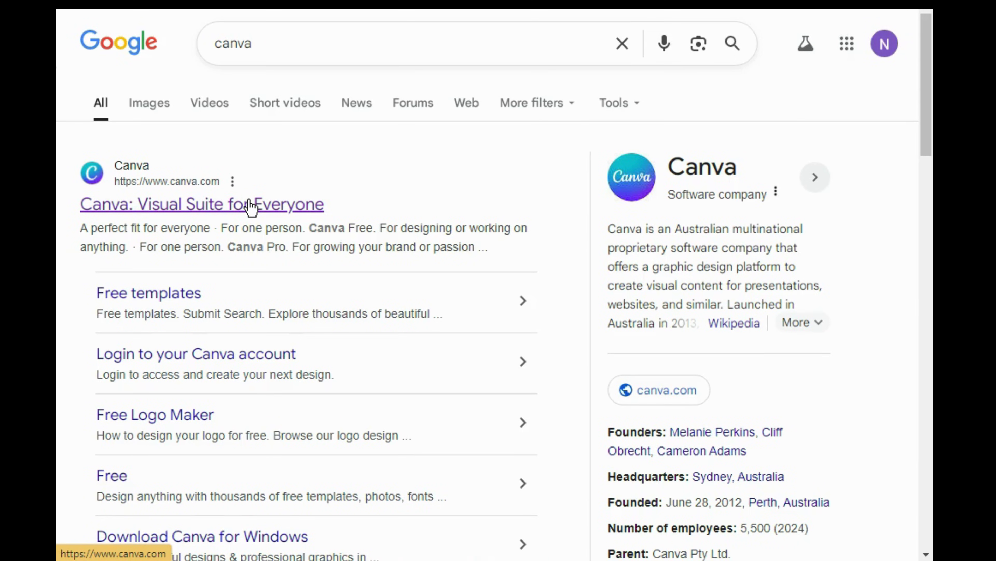
click(250, 206)
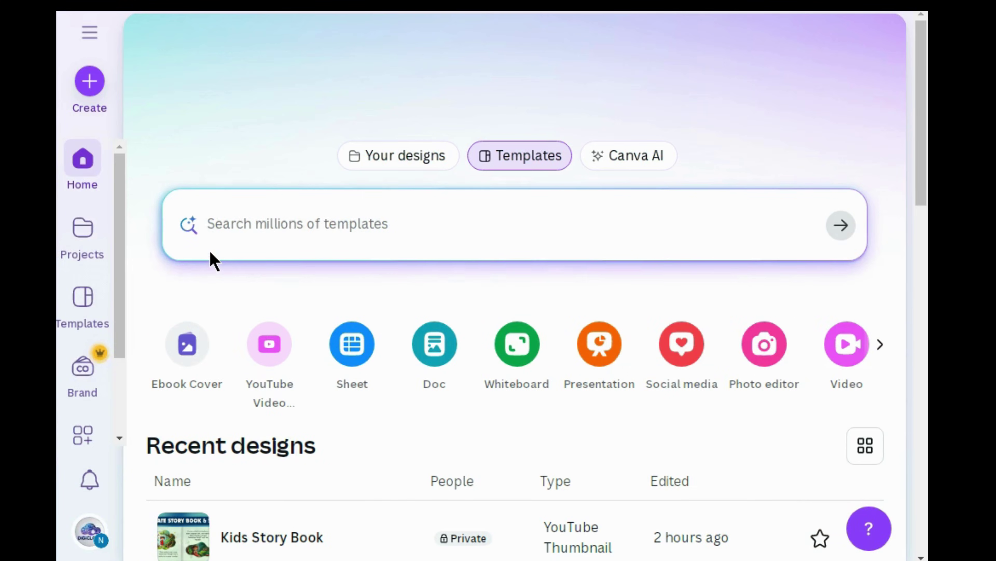
Step: Search the templates for "A4" and create a blank design from the results
click(213, 257)
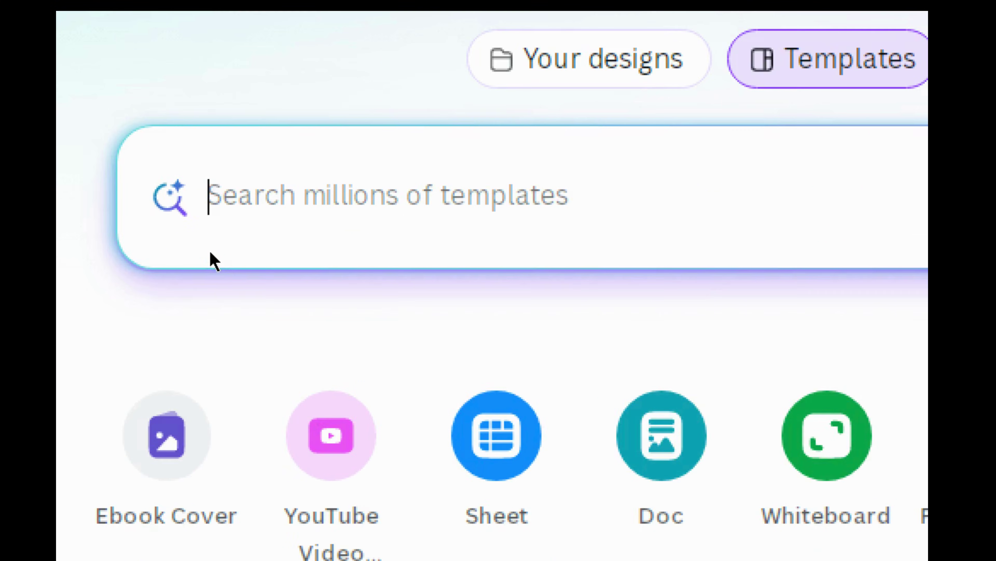
text(A4)
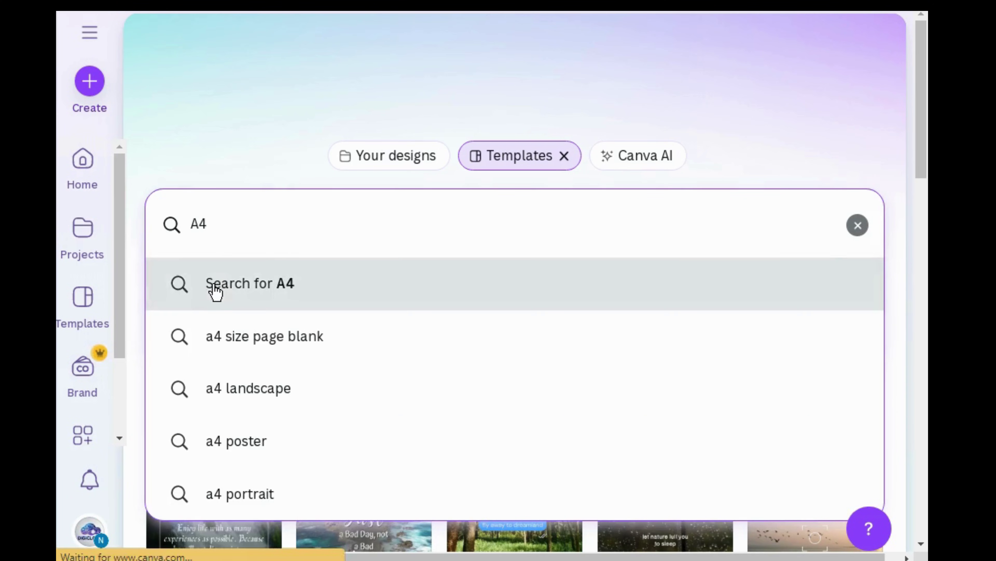
click(214, 284)
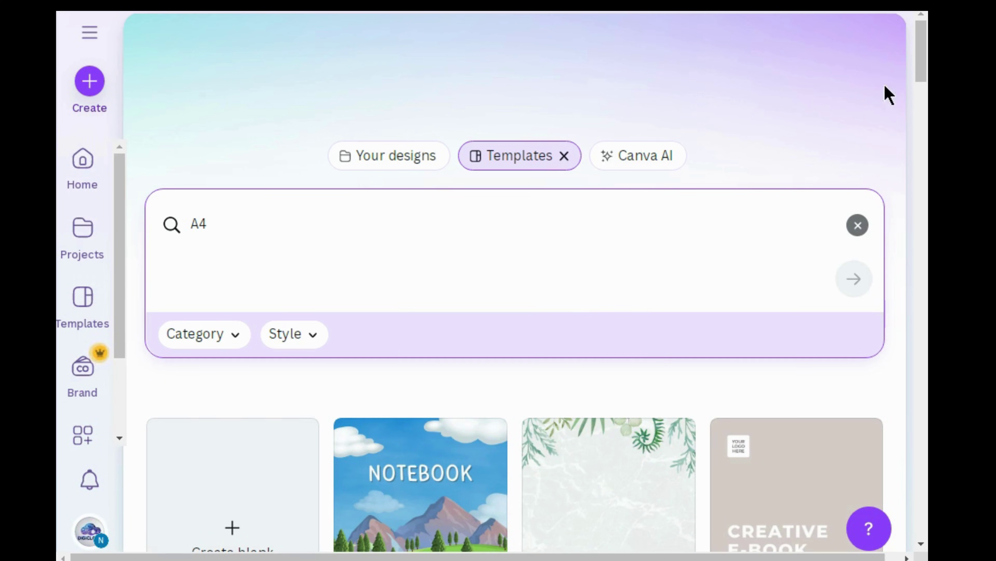
scroll(922, 85, down, 5)
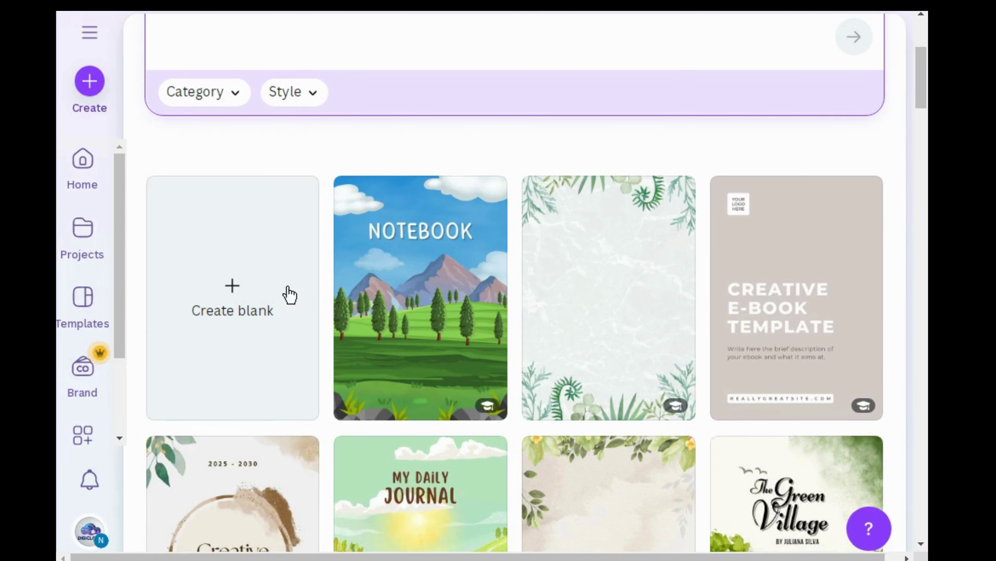
click(283, 302)
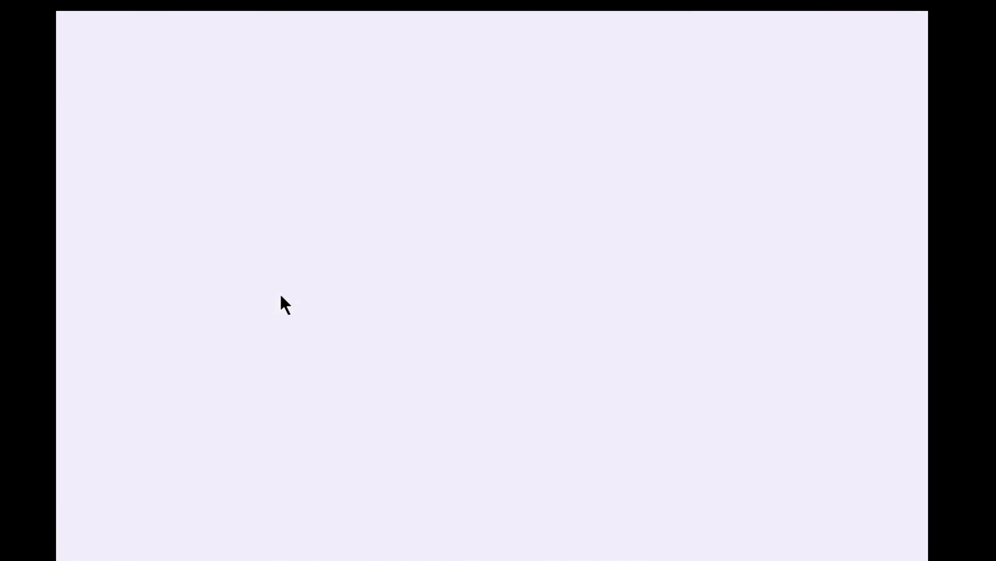
drag(543, 548, 559, 548)
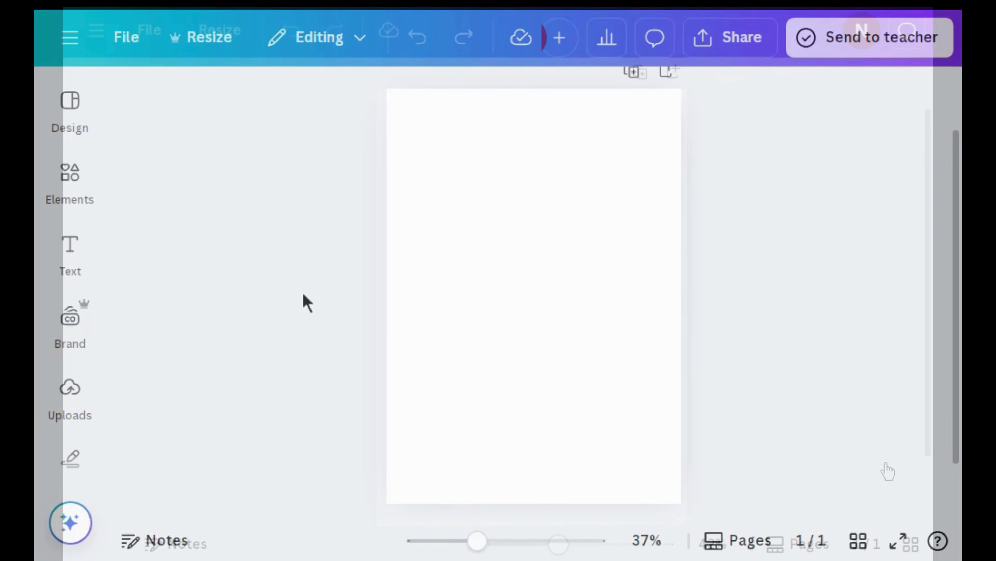
Step: Search the elements for "floral background" and restrict the results to graphics
click(78, 192)
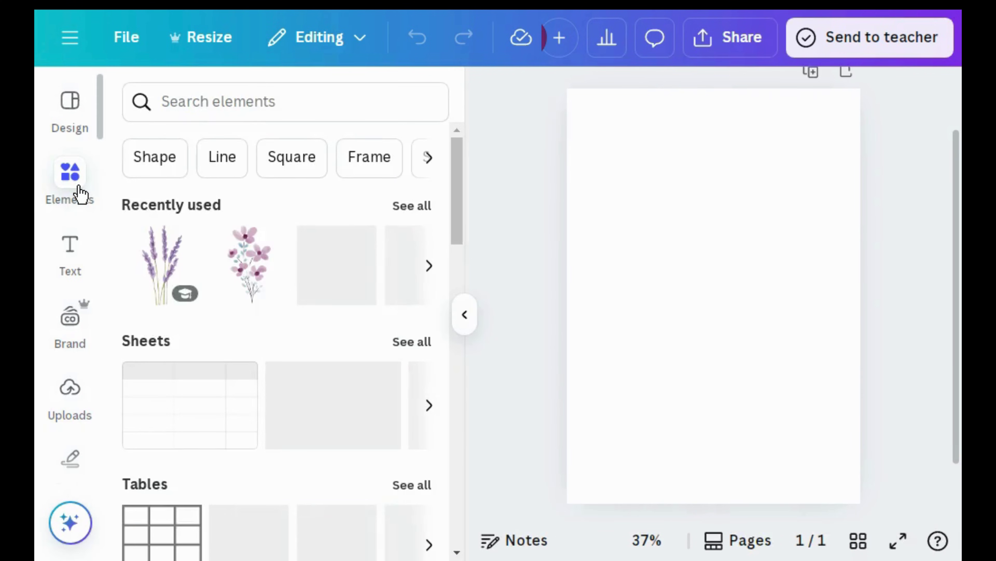
click(166, 105)
text(floral)
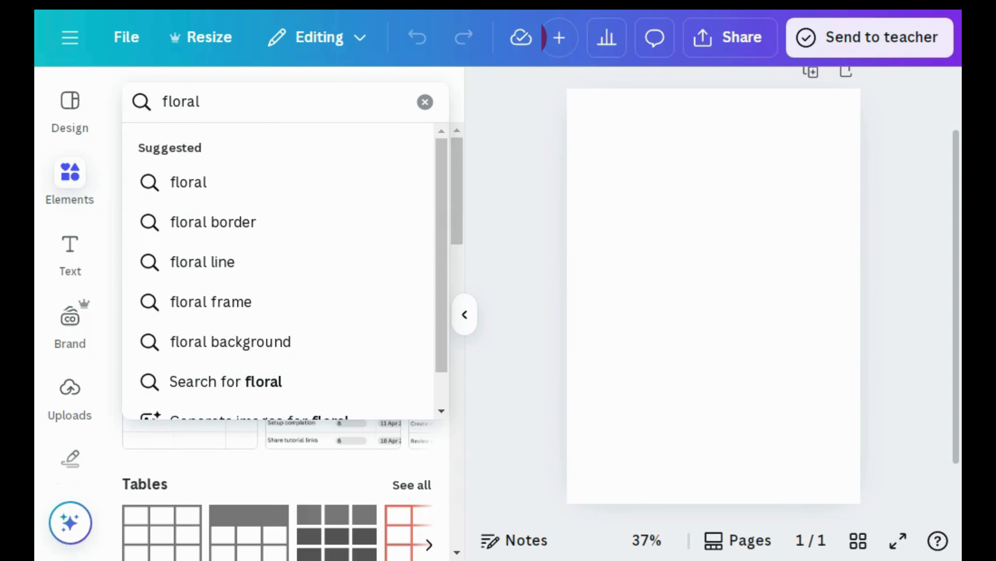
text( back)
click(198, 183)
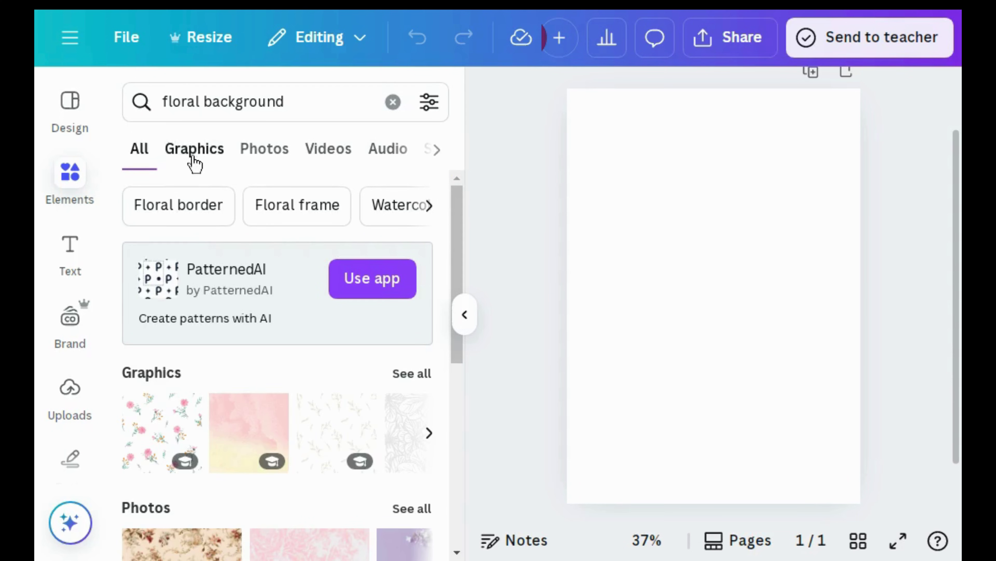
click(192, 155)
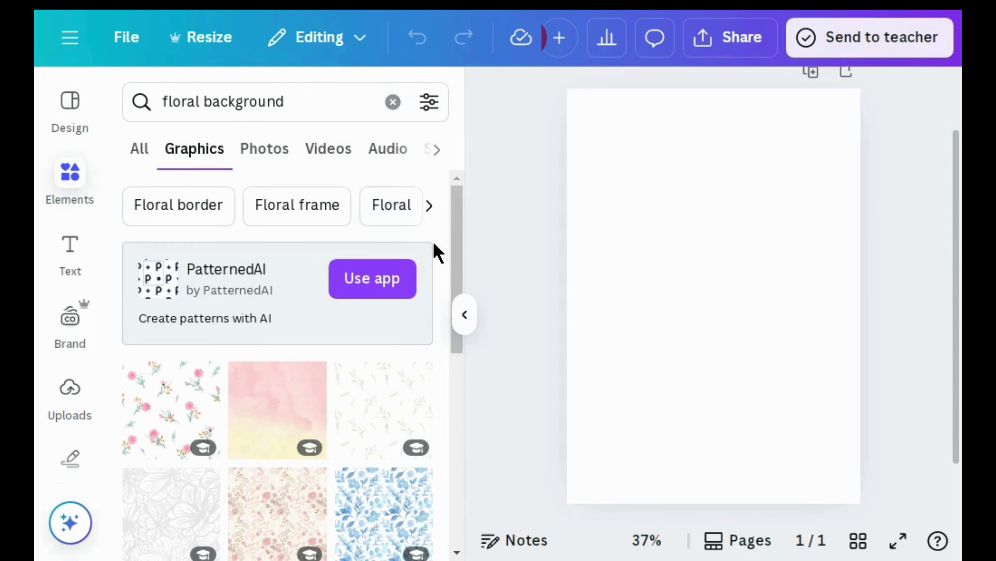
Step: Add the purple floral pattern with green leaves to the page and align it with the page's upper-left corner
drag(455, 271, 455, 401)
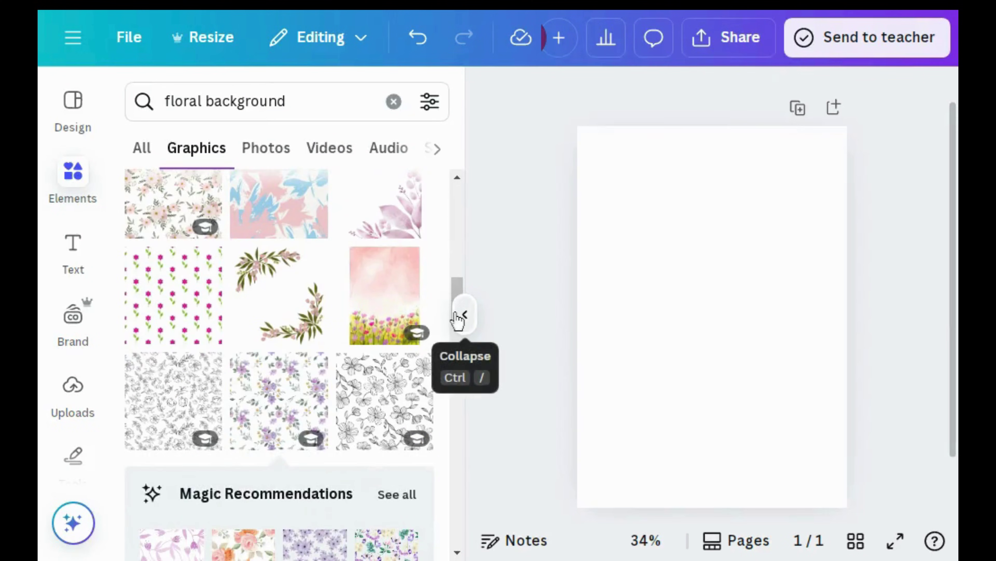
click(256, 436)
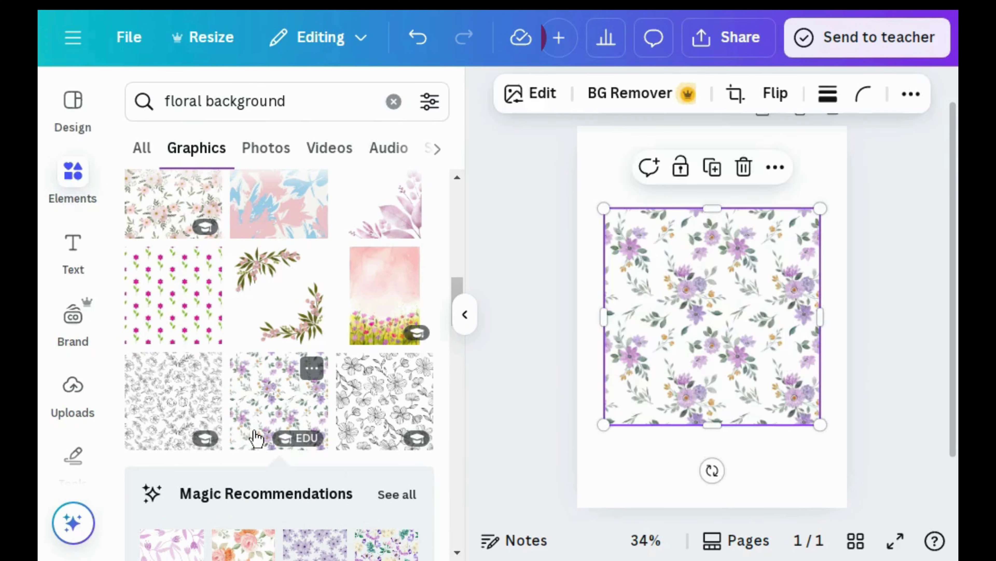
click(464, 315)
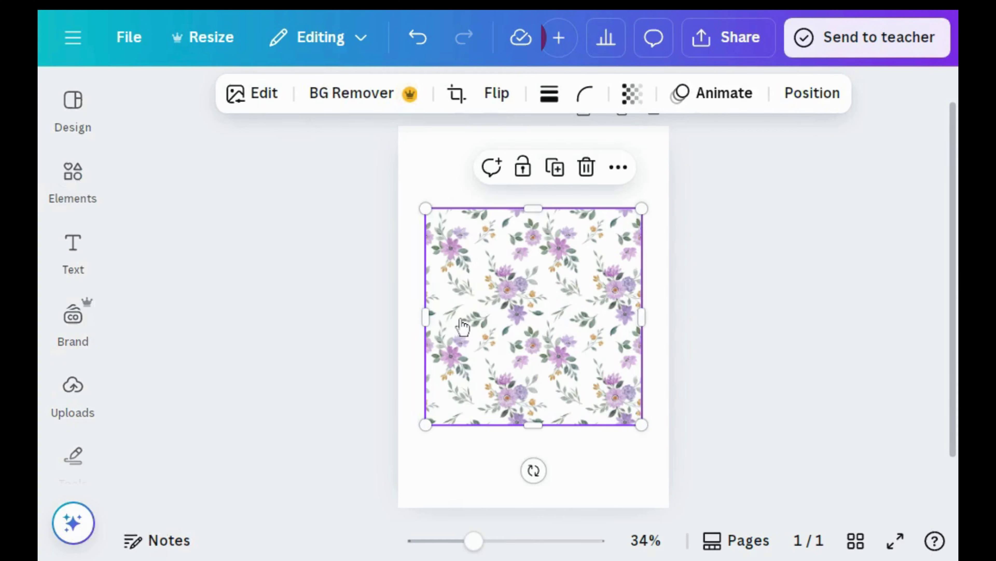
drag(462, 281, 434, 199)
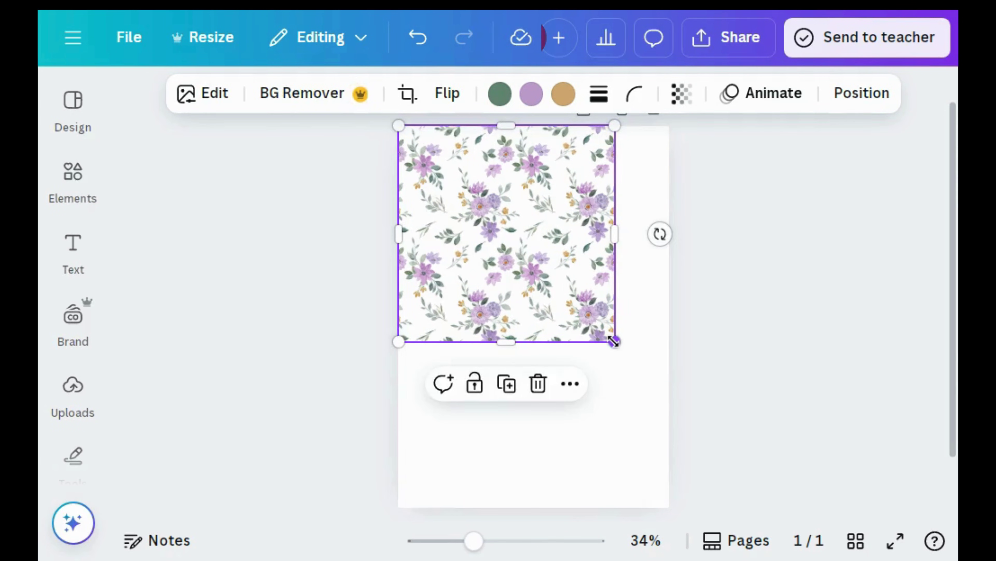
Step: Resize the floral pattern from its lower-right corner to a square tile half the page's width
drag(614, 342, 785, 512)
click(808, 467)
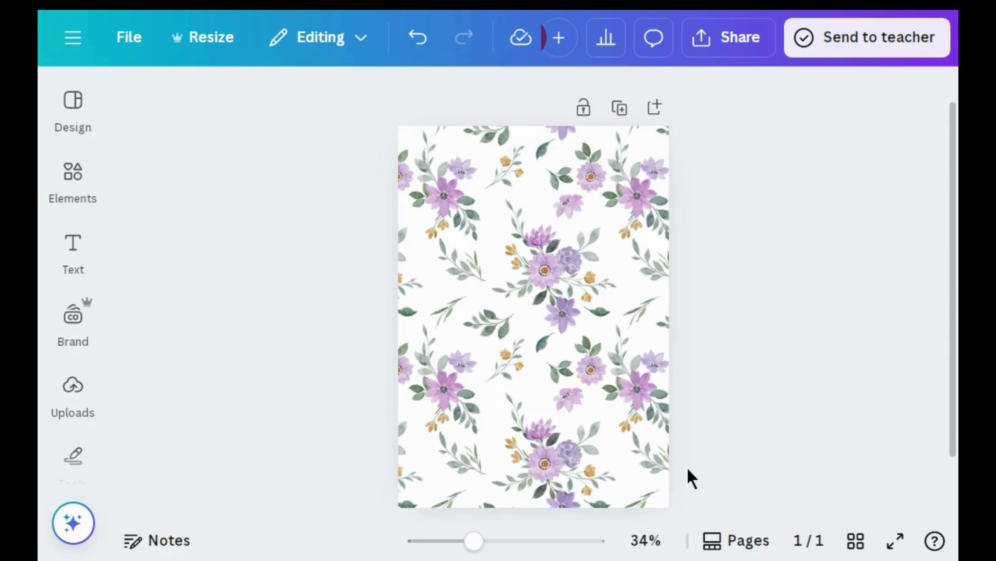
click(663, 486)
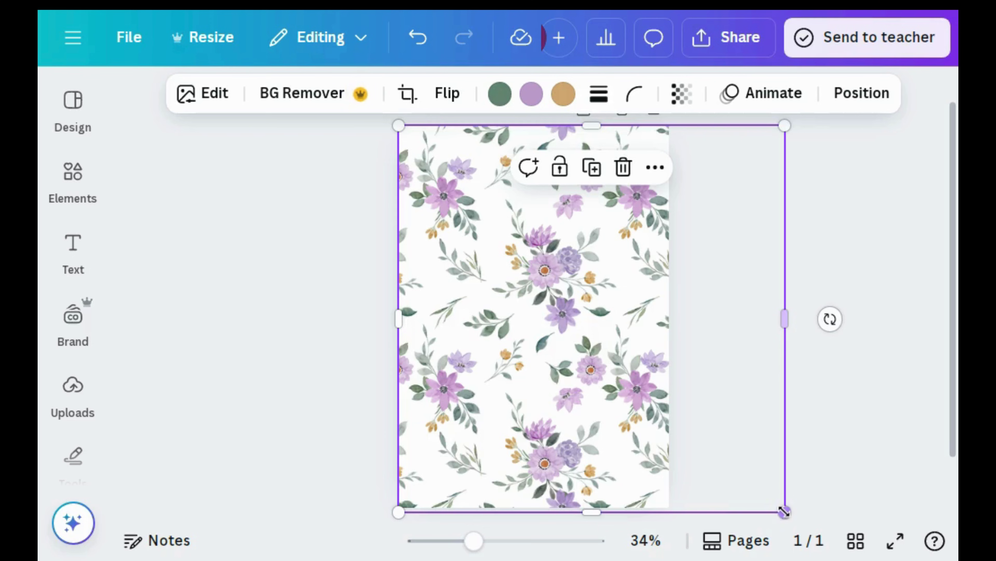
drag(763, 497, 508, 280)
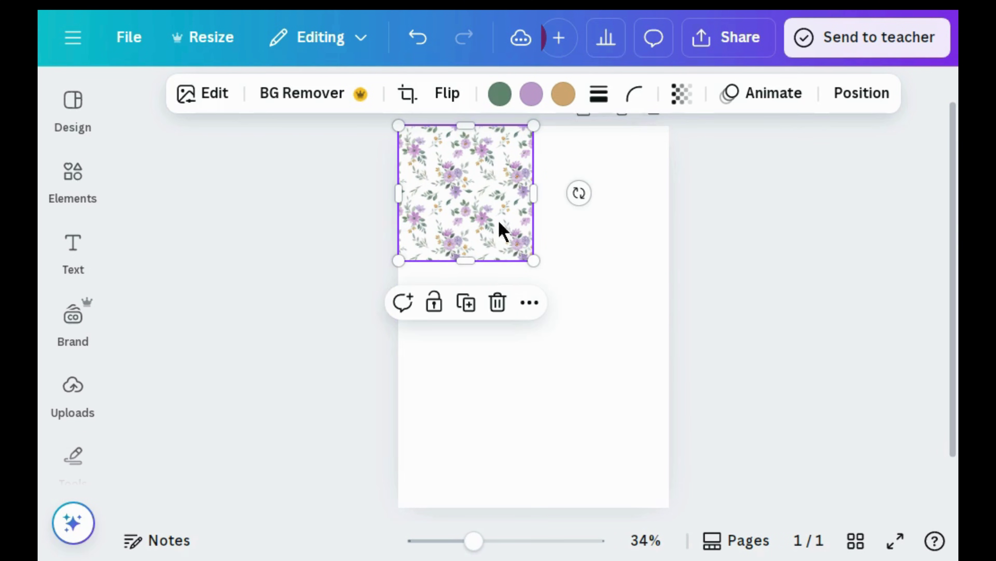
Step: Duplicate the floral tile repeatedly and arrange the copies in two columns and three rows to cover the whole page
click(467, 304)
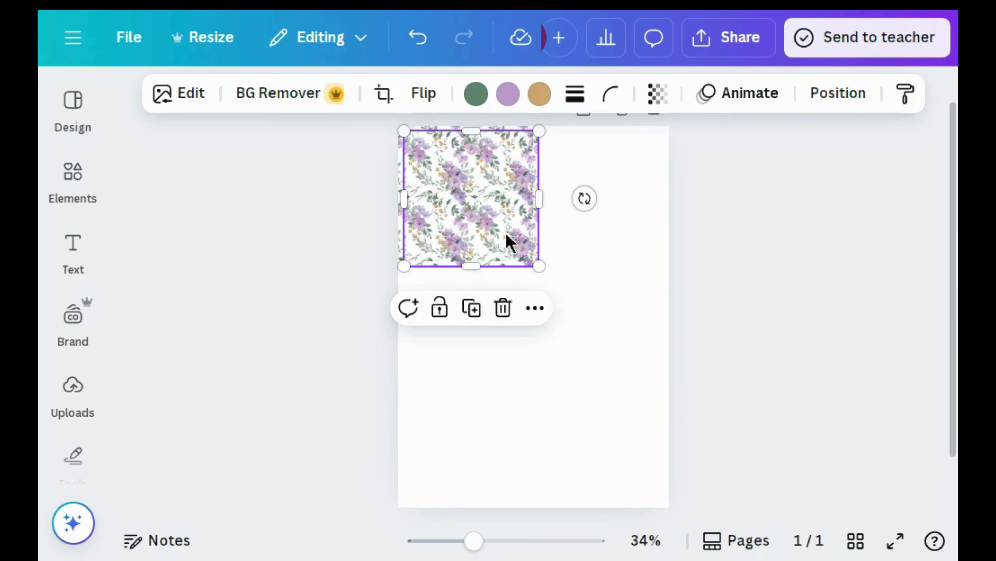
drag(506, 241, 465, 326)
click(606, 308)
click(467, 219)
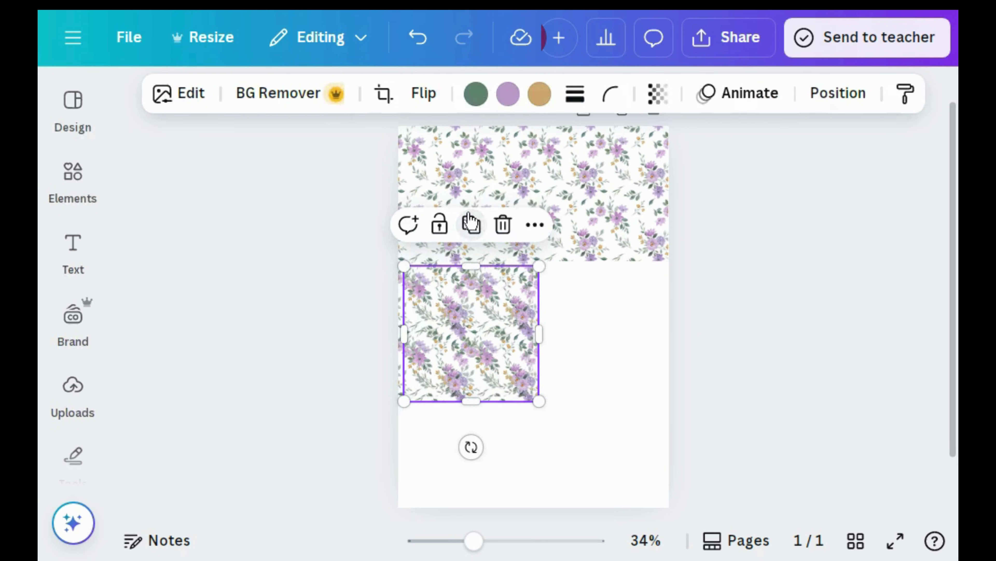
drag(502, 307, 605, 269)
click(601, 220)
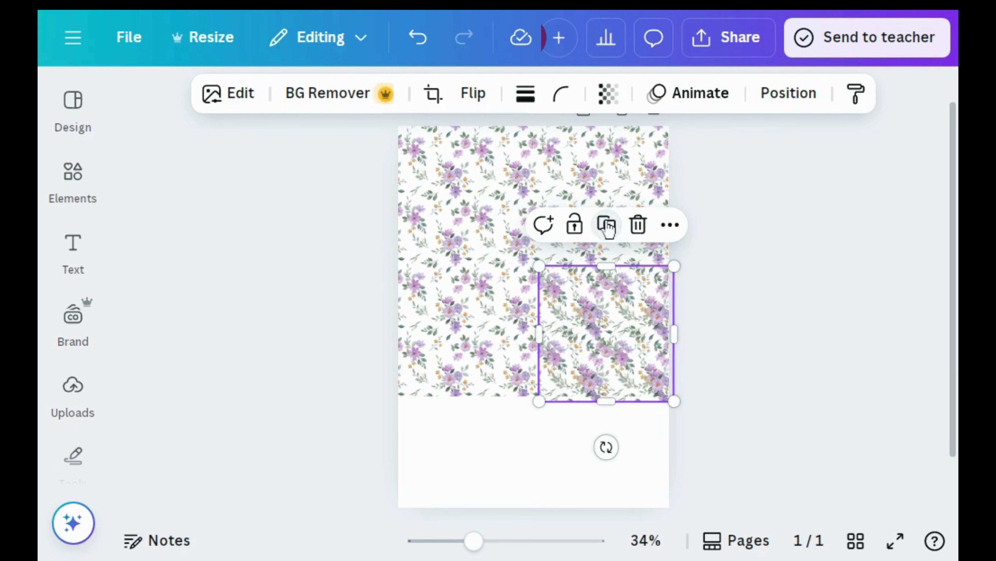
drag(587, 361, 609, 475)
click(471, 360)
click(374, 391)
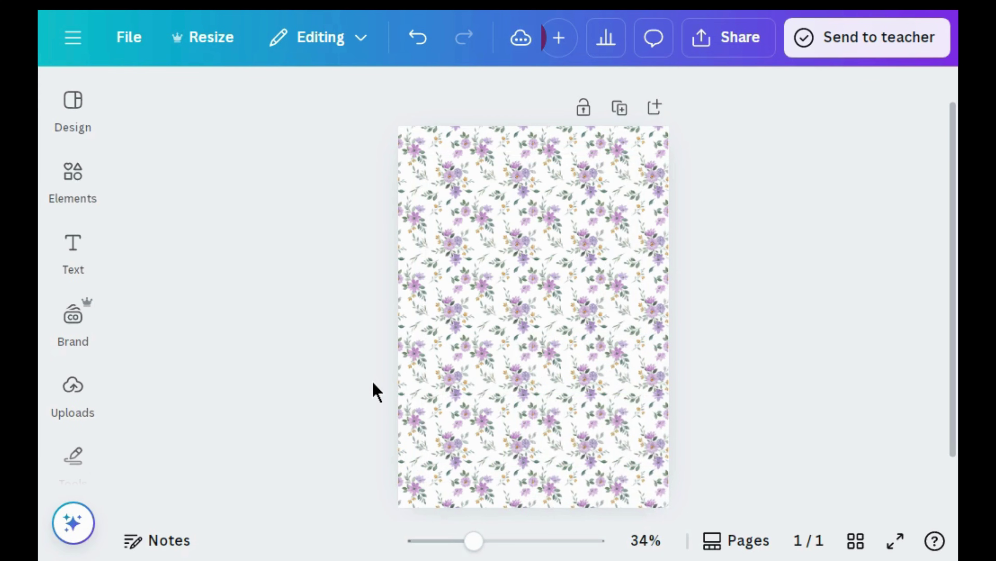
Step: Add a square shape, reshape it into a wide rectangle and centre it horizontally on the upper part of the page
click(73, 185)
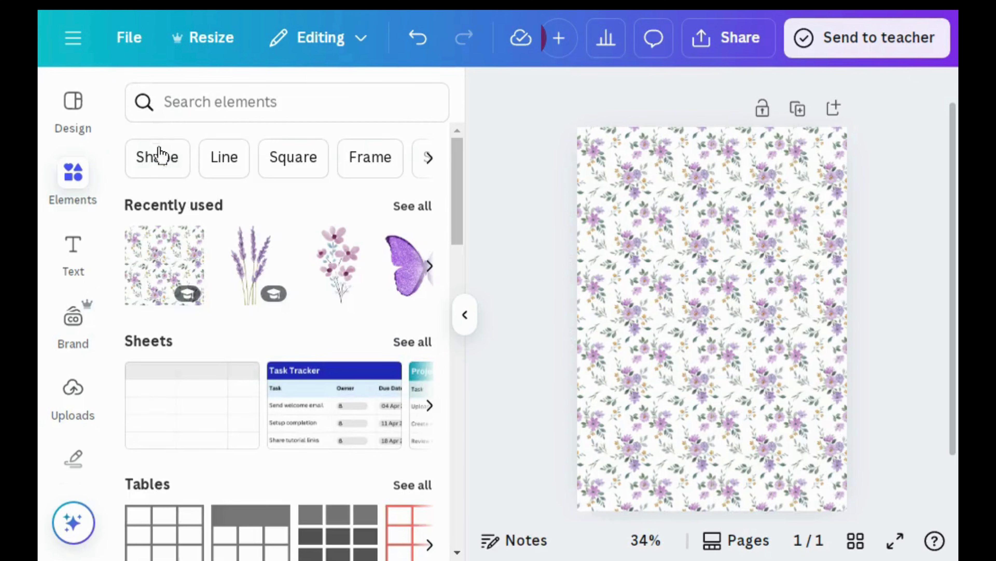
click(160, 167)
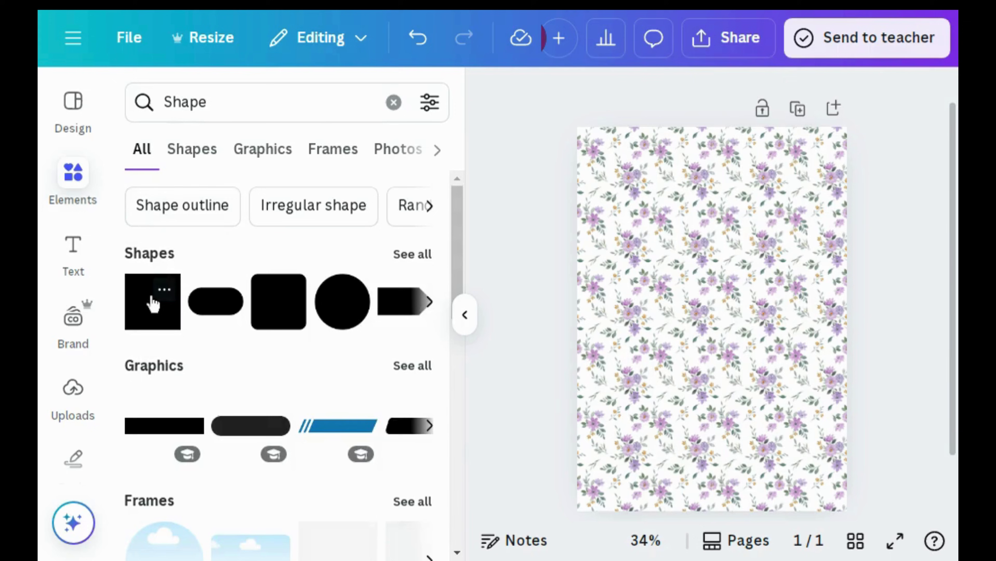
click(153, 303)
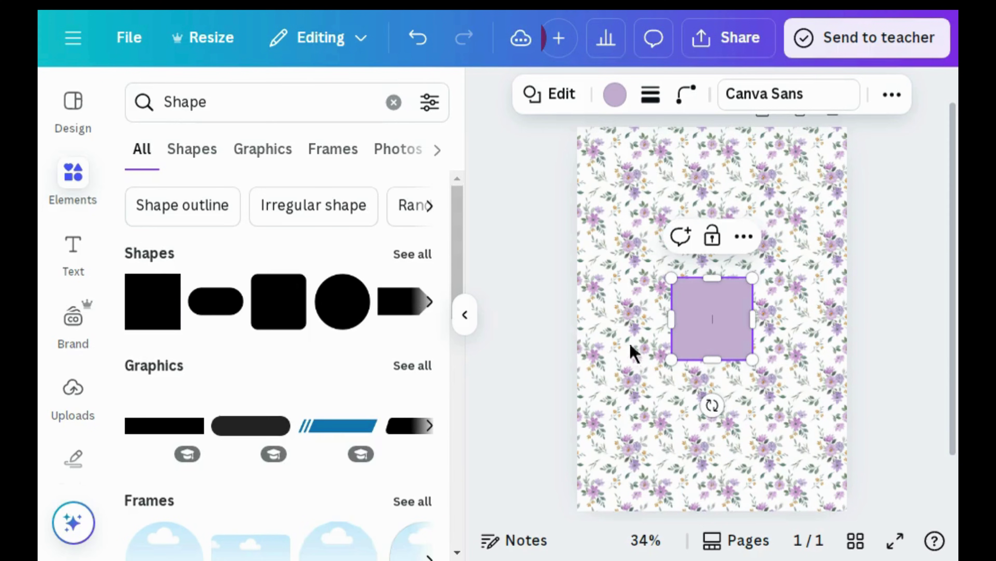
drag(671, 357, 624, 319)
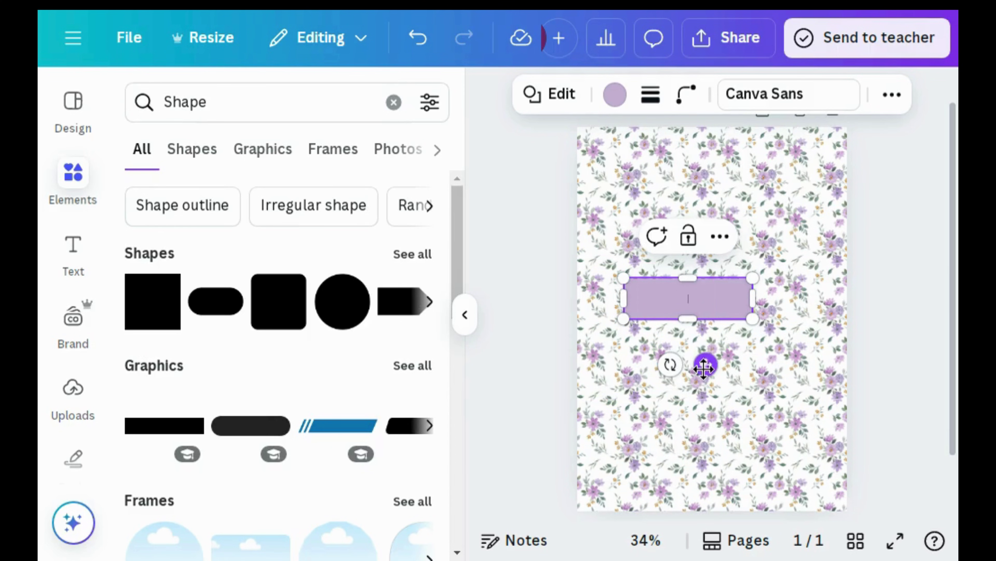
drag(710, 348, 726, 282)
Step: Give the rectangle a solid border with a stroke weight of 4
click(650, 94)
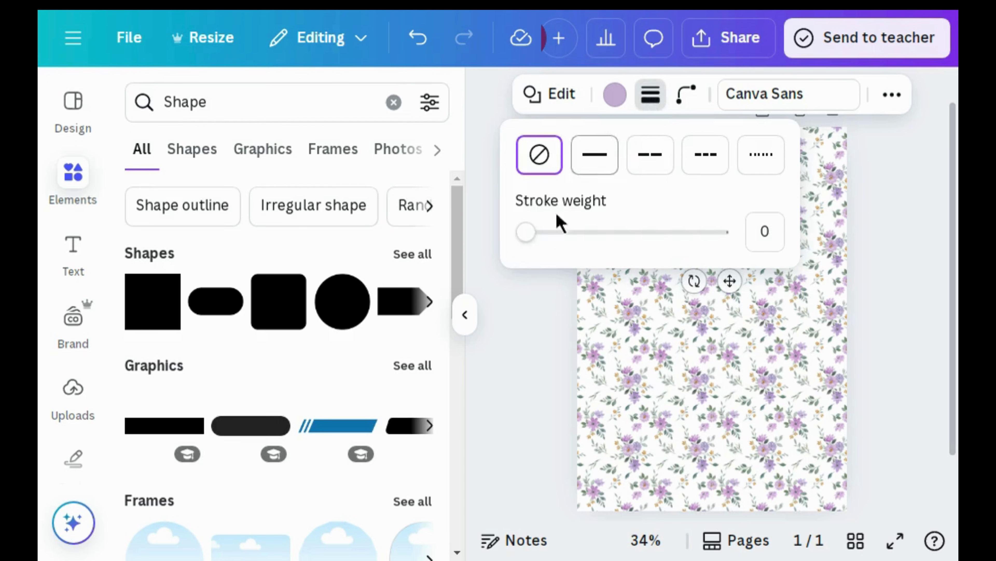
drag(527, 238, 531, 238)
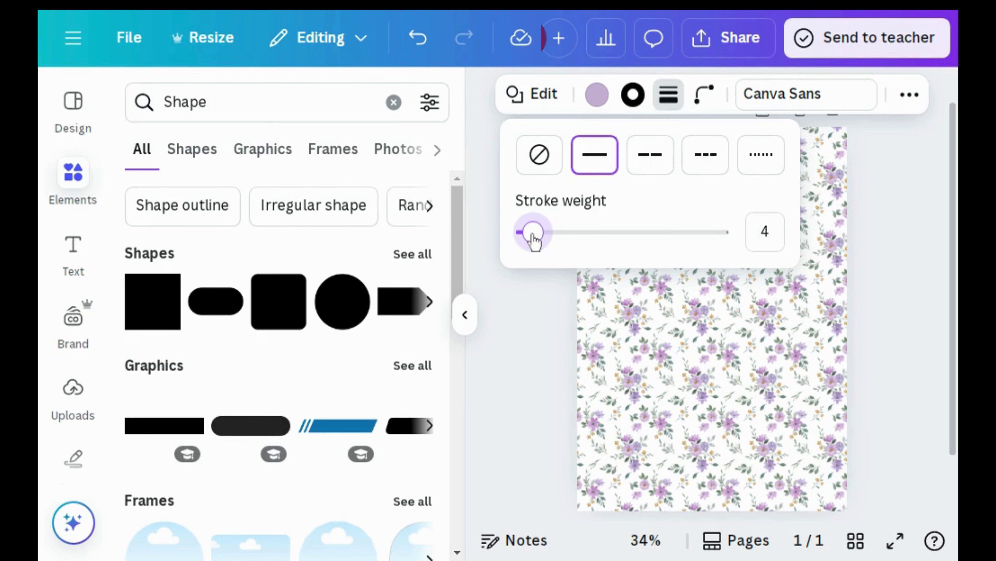
click(547, 293)
click(546, 293)
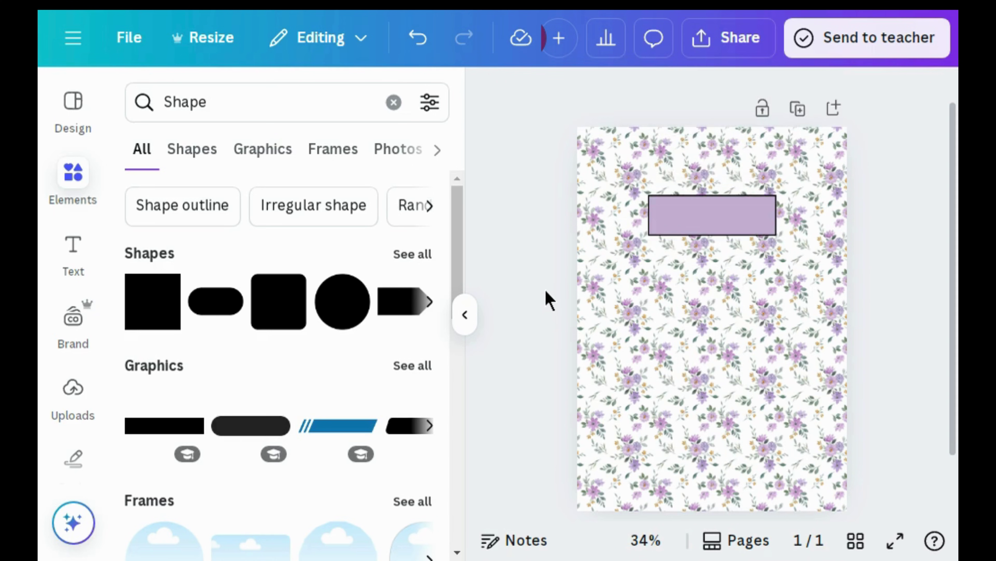
Step: Change the title rectangle's fill colour to white
click(665, 230)
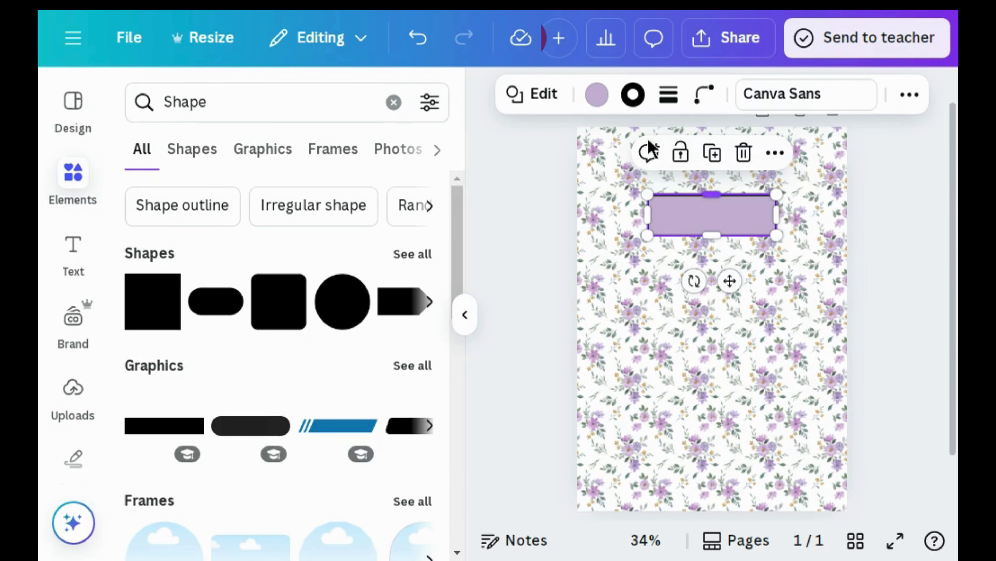
click(596, 94)
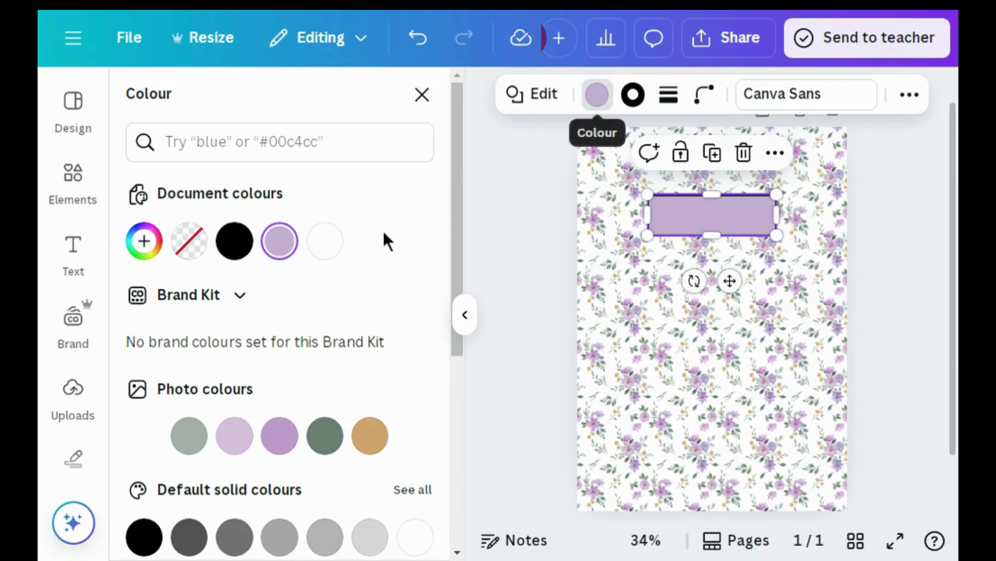
click(325, 240)
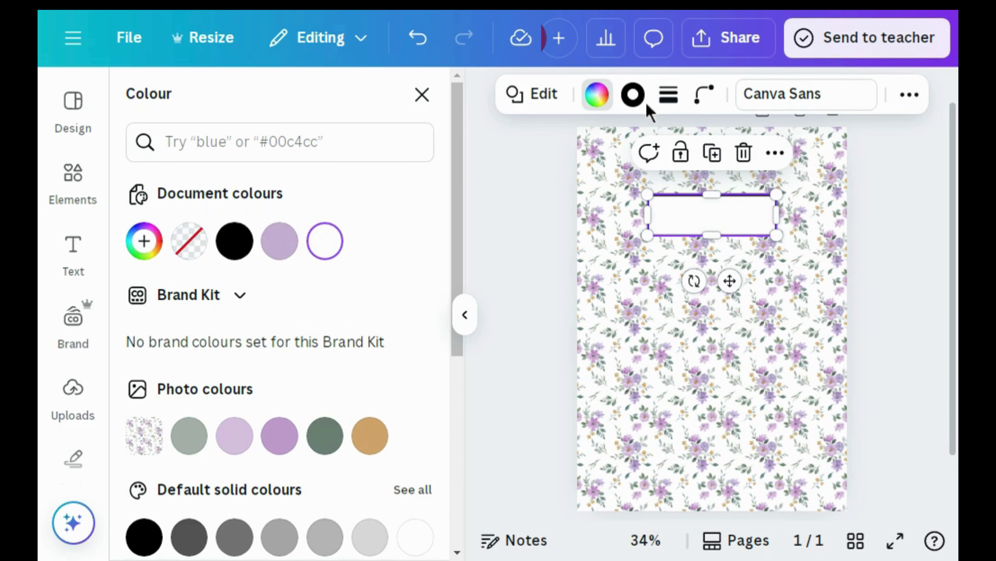
Step: Recolour the title rectangle's border with a custom dark purple and deselect it
click(634, 95)
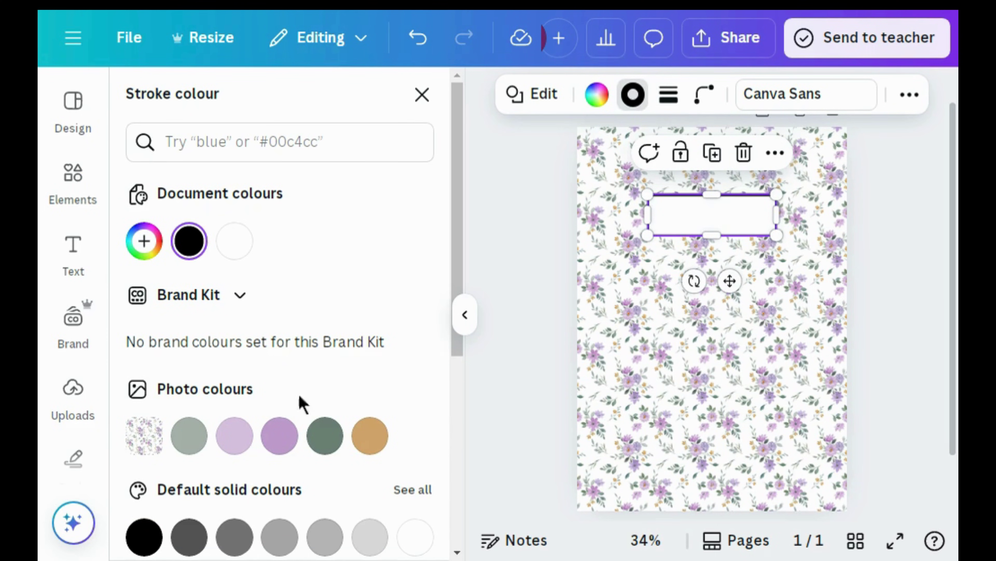
click(278, 436)
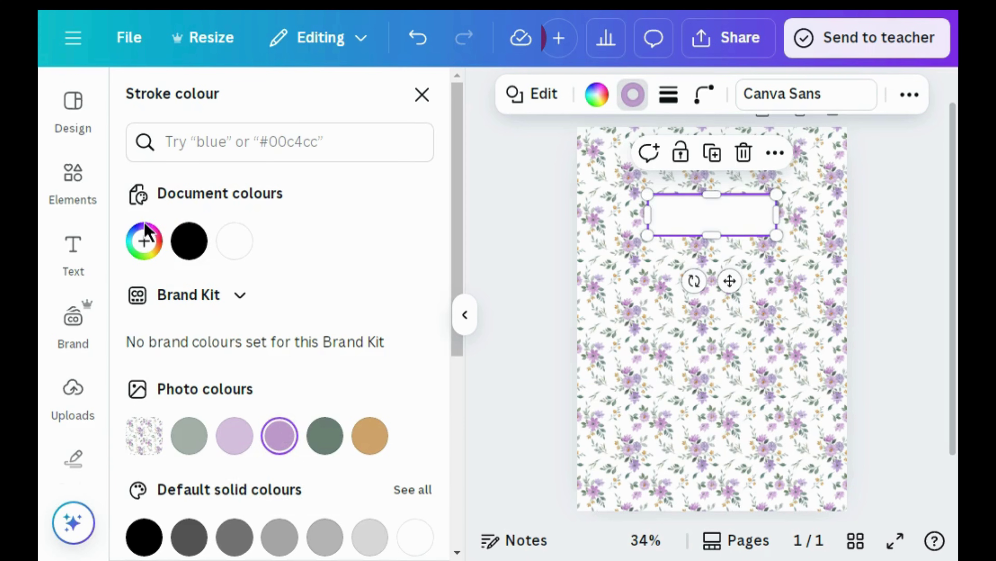
click(145, 240)
drag(211, 357, 334, 404)
click(464, 316)
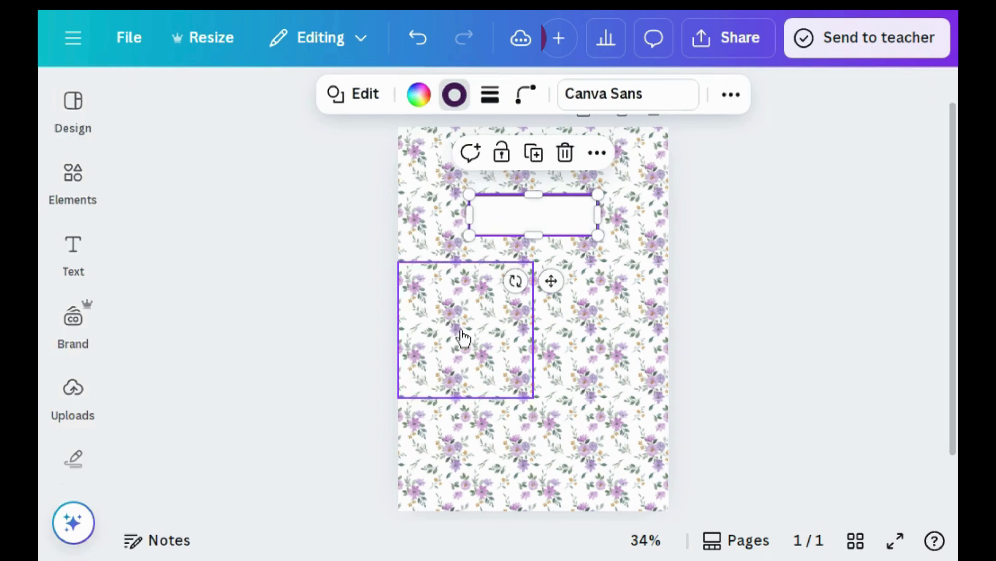
click(285, 267)
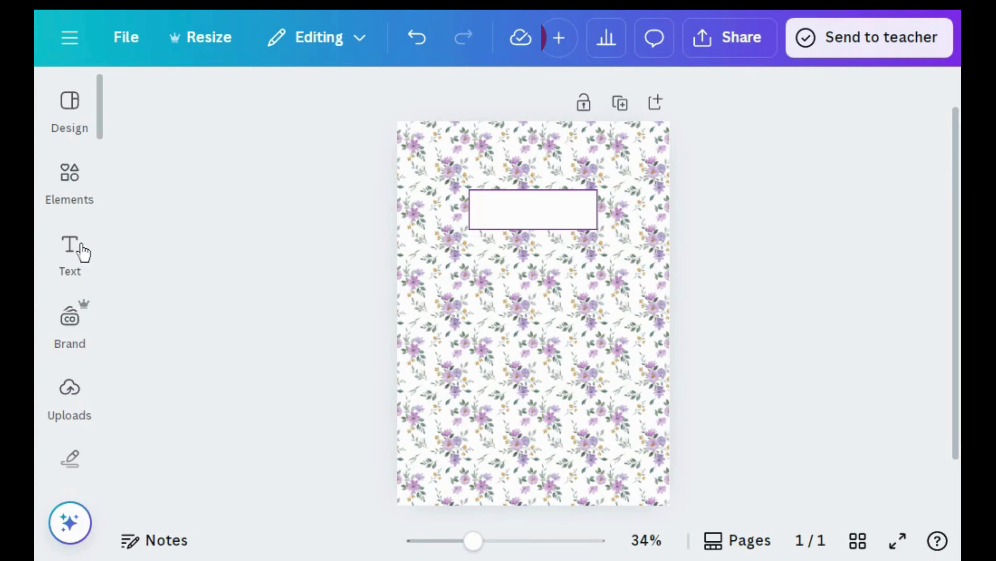
Step: Add a heading to the page with the text NOTEBOOK
click(80, 249)
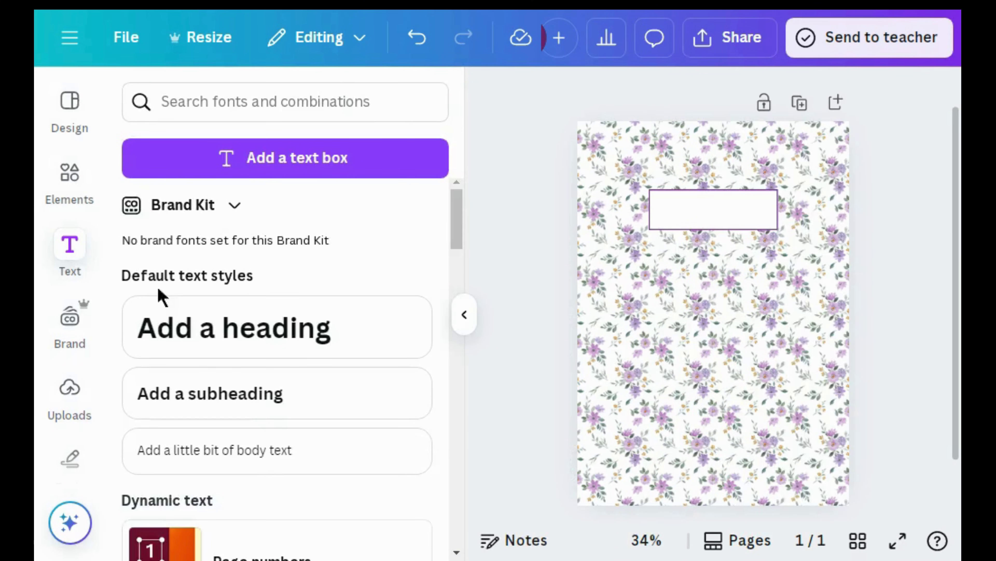
click(192, 312)
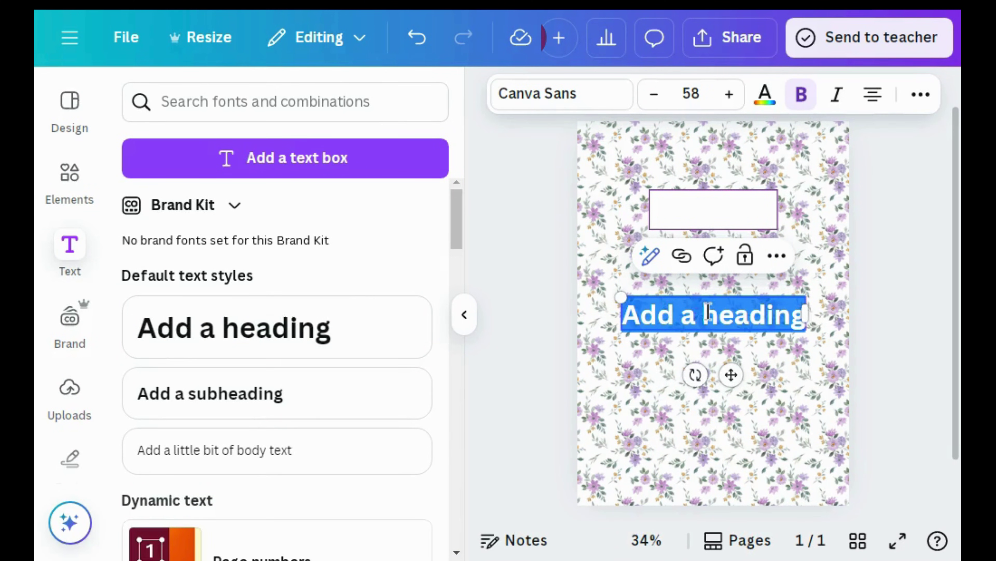
key(BackSpace)
text(NOTEBO)
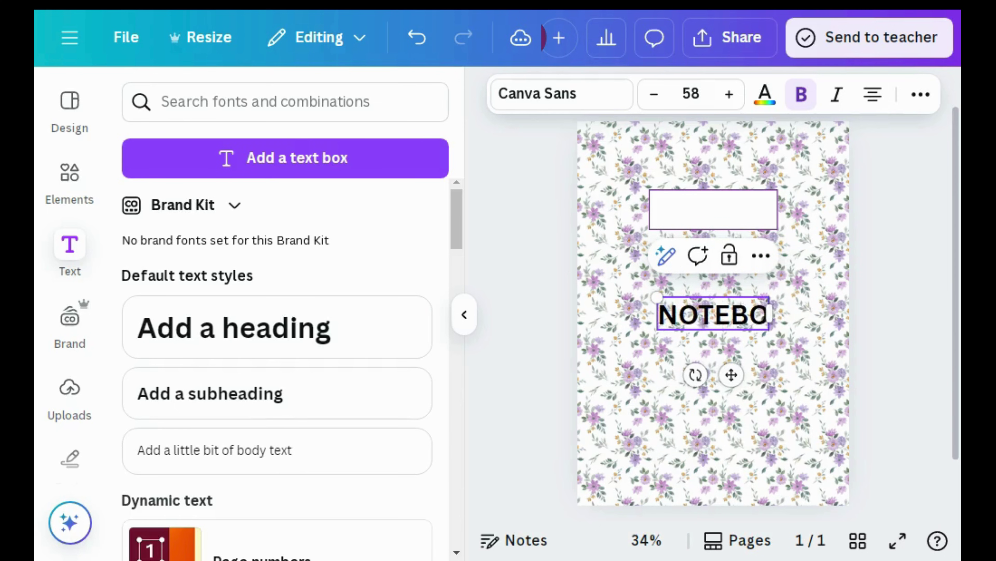
text(OK)
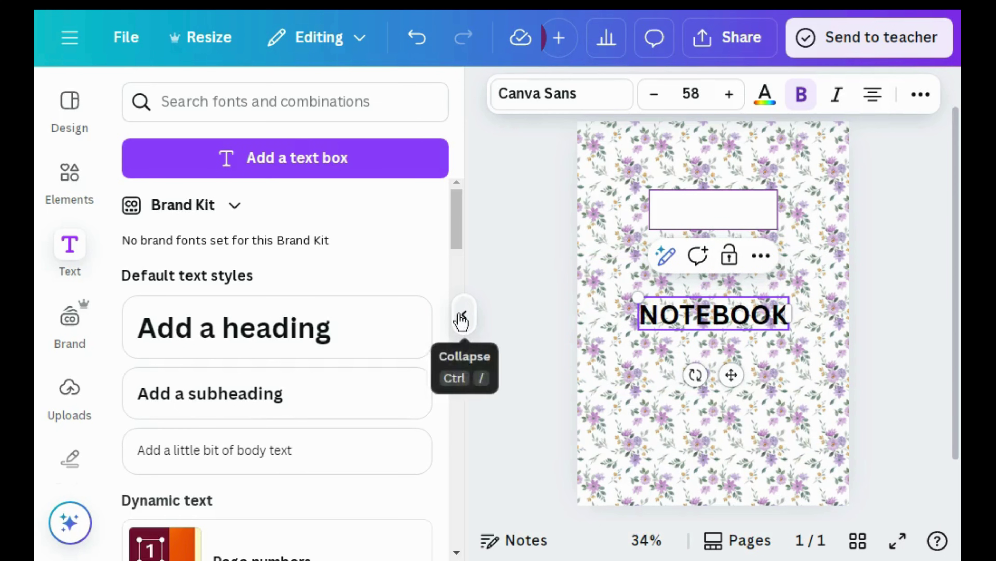
click(462, 316)
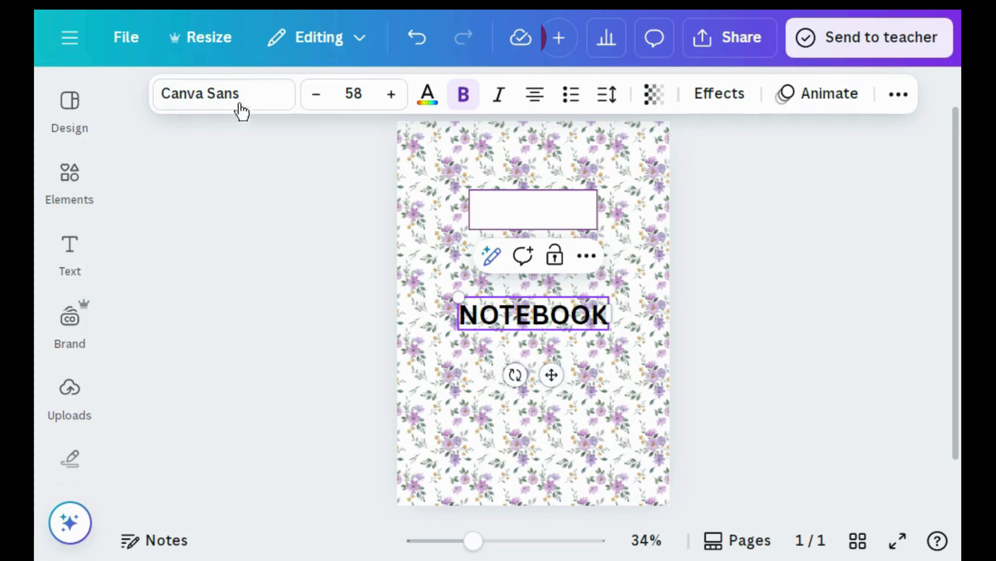
Step: Set the NOTEBOOK heading's font to Alegreya SC and its size to 50
click(256, 104)
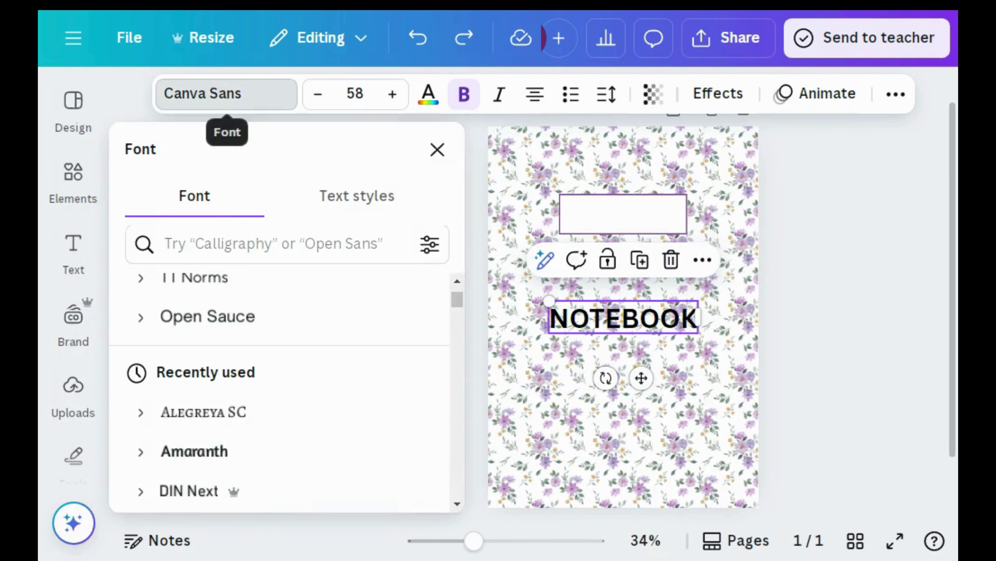
click(239, 413)
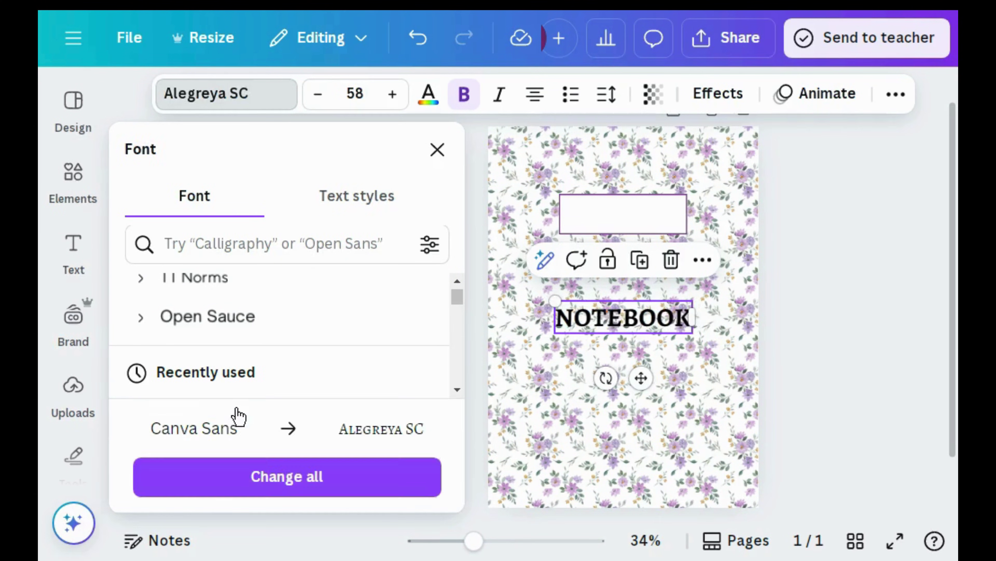
click(325, 101)
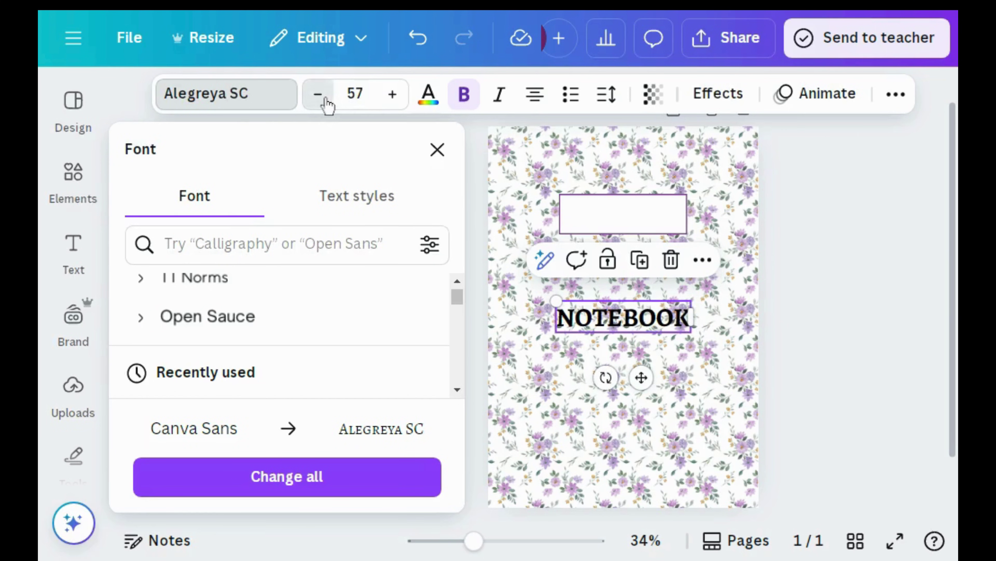
click(325, 101)
click(325, 101)
click(325, 101)
click(325, 101)
click(325, 101)
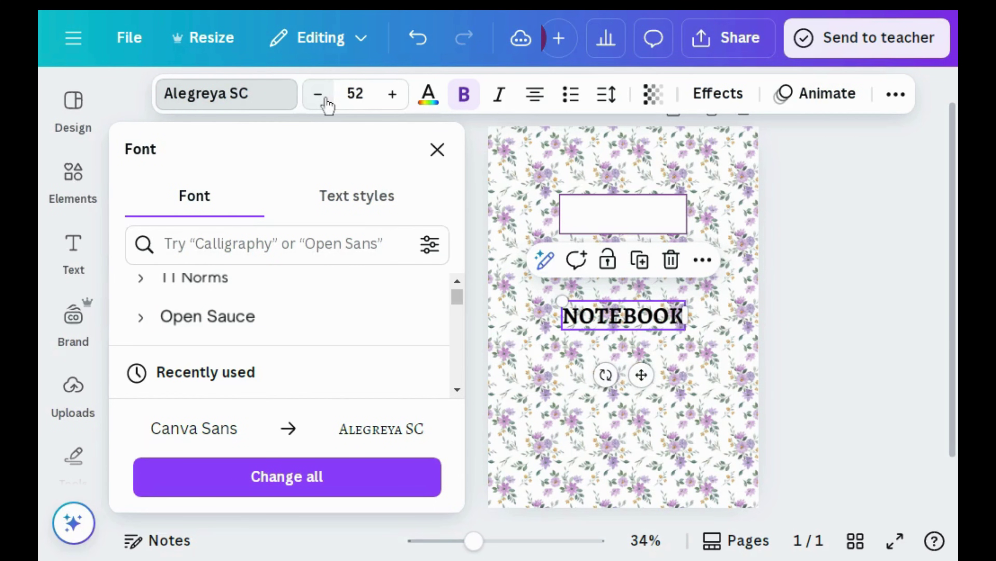
click(325, 101)
click(325, 101)
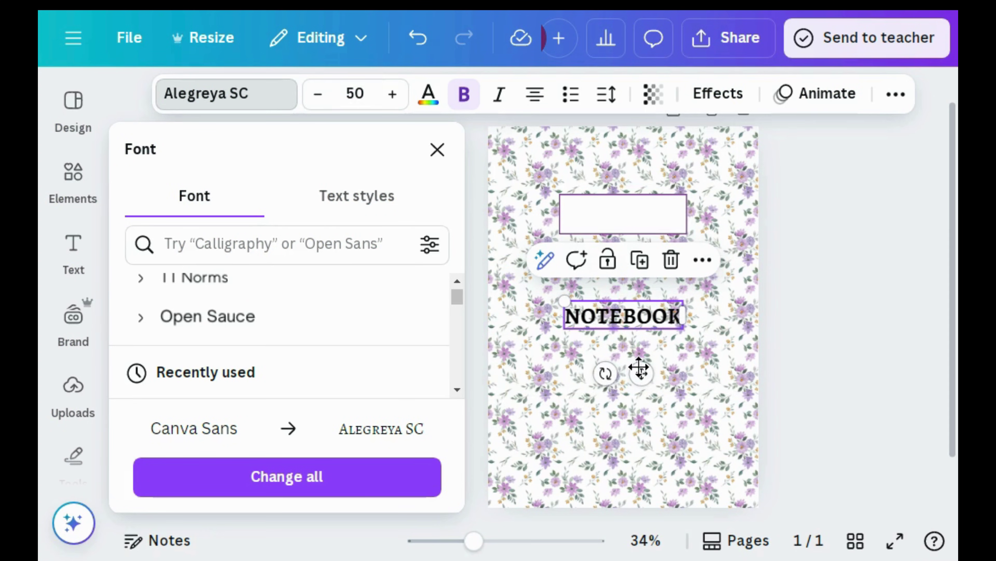
Step: Move the NOTEBOOK heading up into the white title rectangle
drag(639, 368, 639, 263)
click(806, 326)
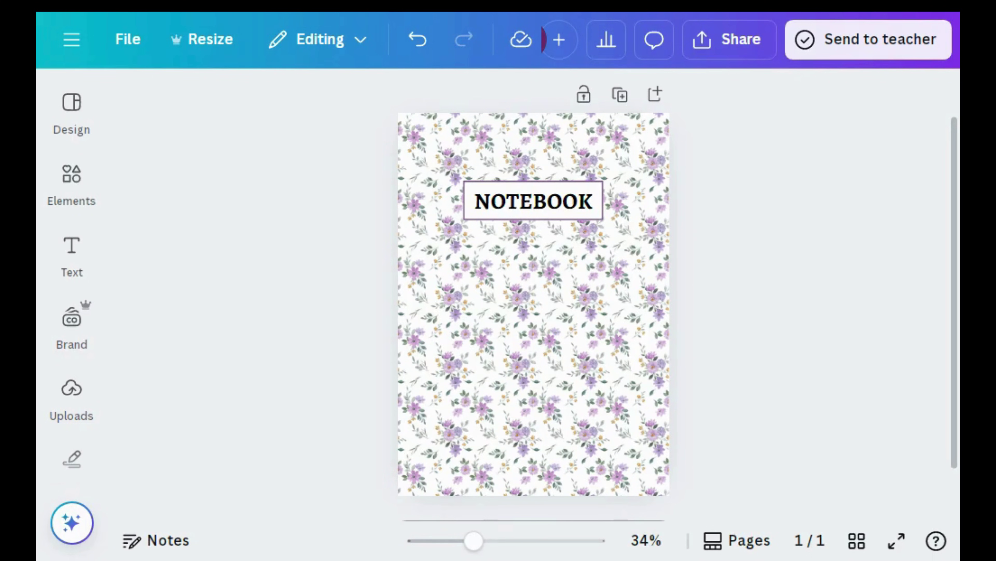
Step: Search the elements for motivational quotes and limit the results to graphics
click(81, 198)
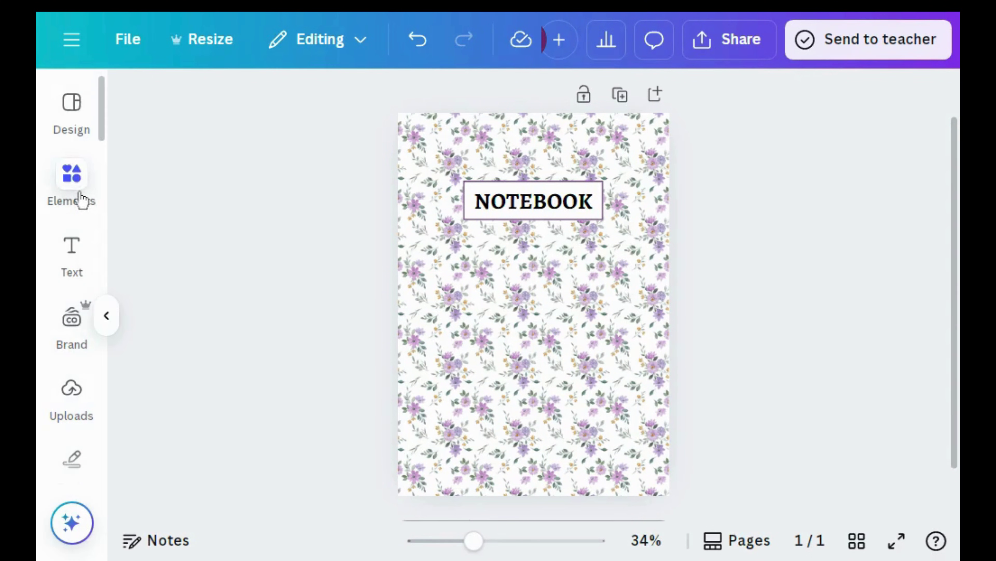
click(172, 103)
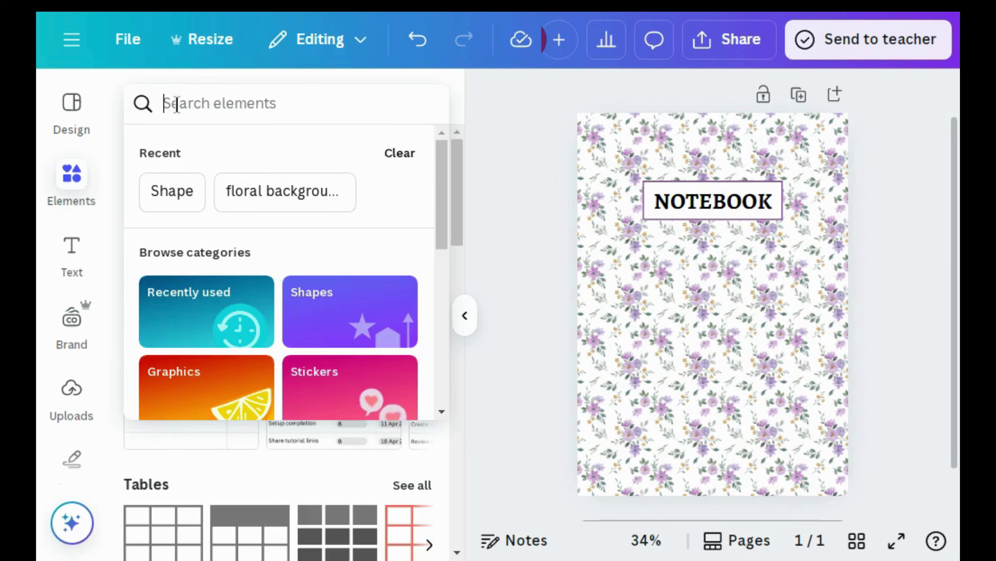
text(motivat)
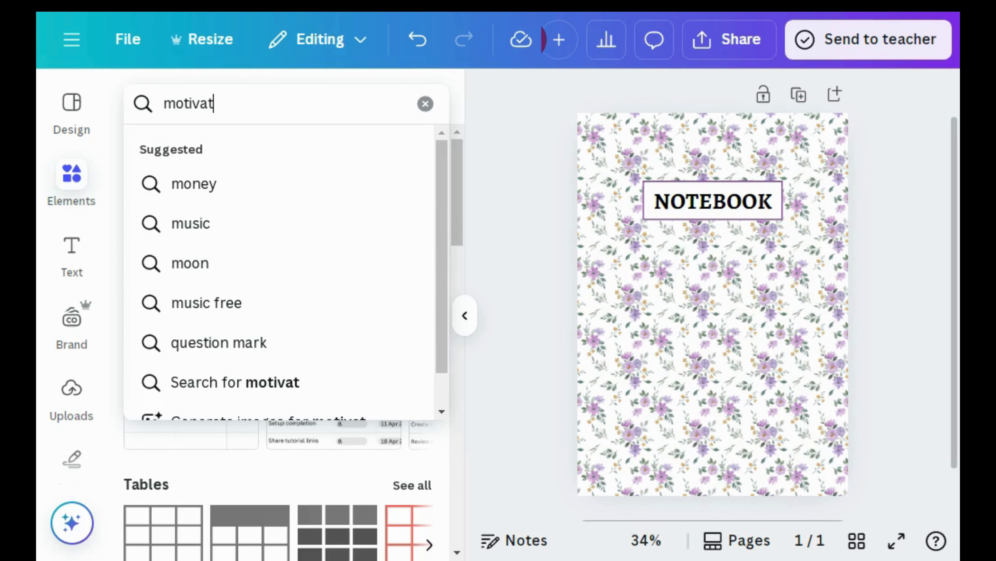
text(ional )
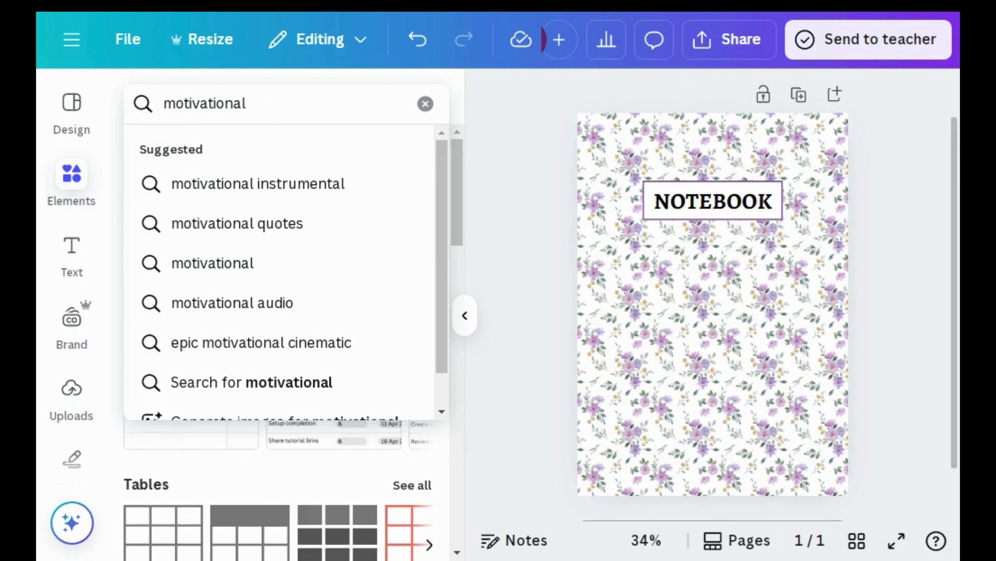
text(qutes)
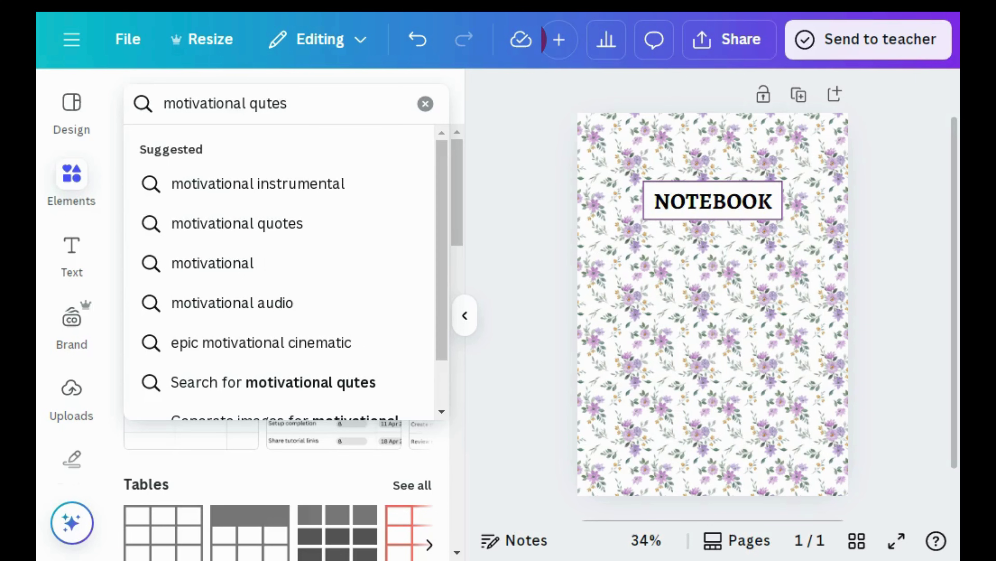
click(191, 225)
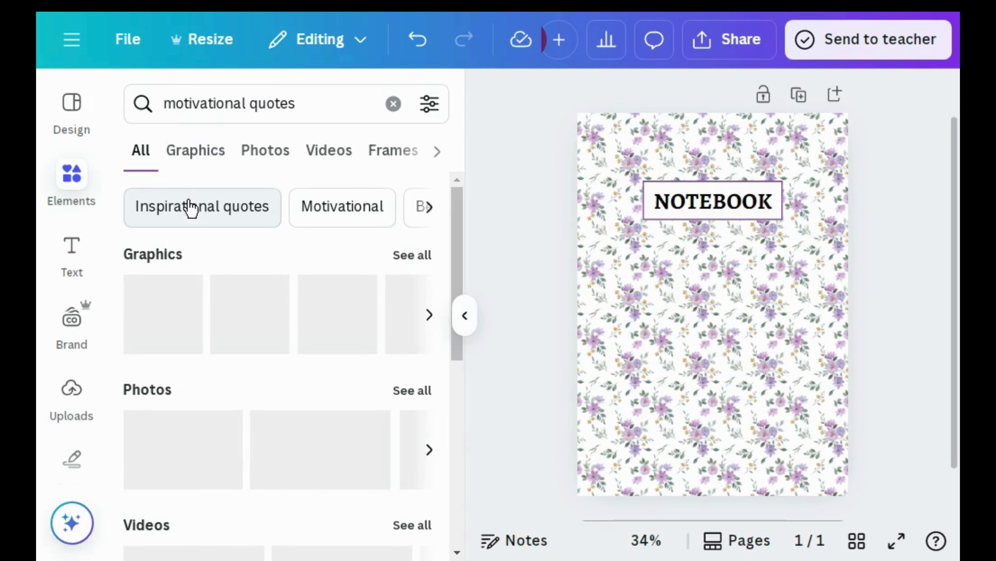
click(198, 156)
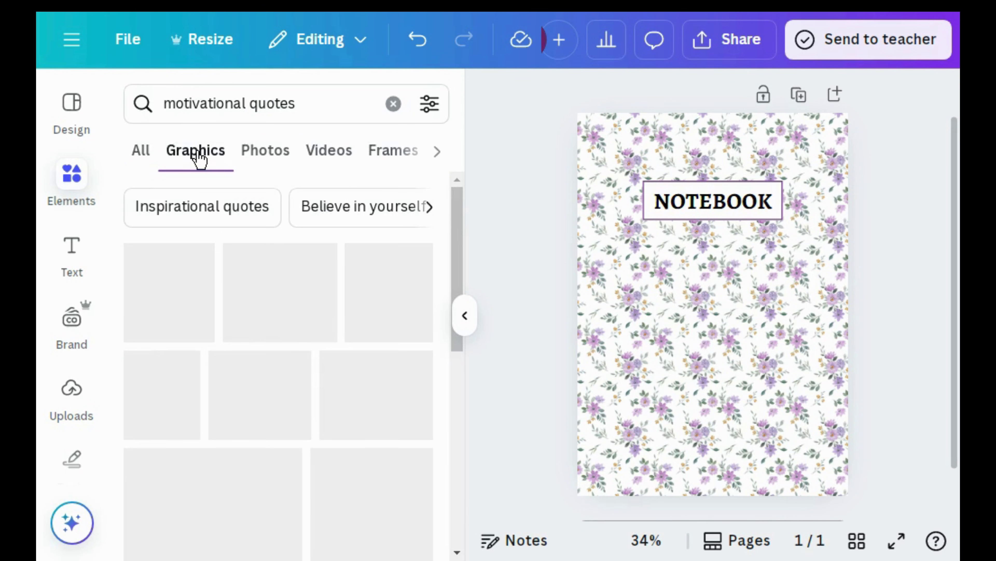
Step: Add the "Make Yourself Proud" graphic and place it enlarged, to about half the page's width, below the title box
scroll(458, 372, down, 10)
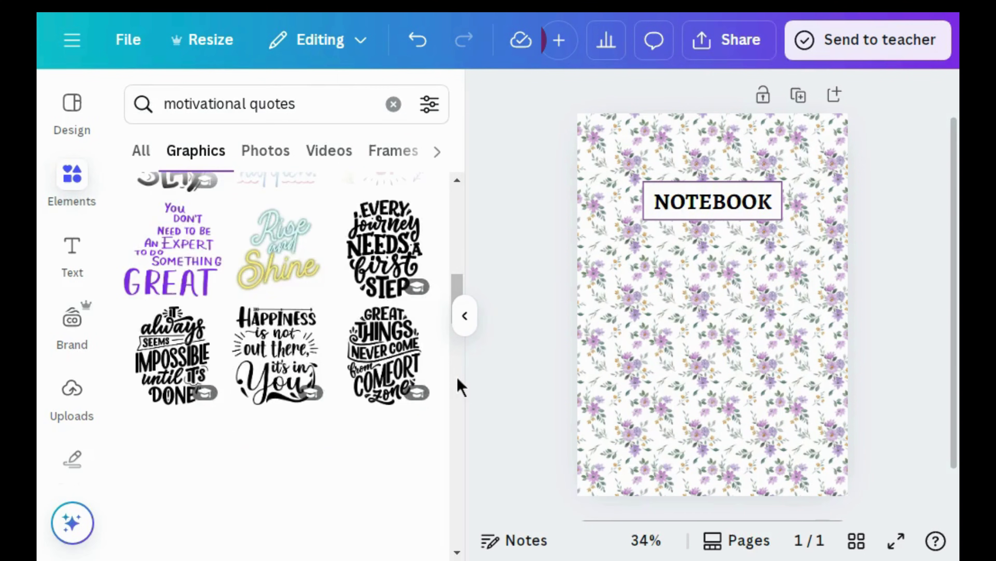
scroll(461, 404, down, 5)
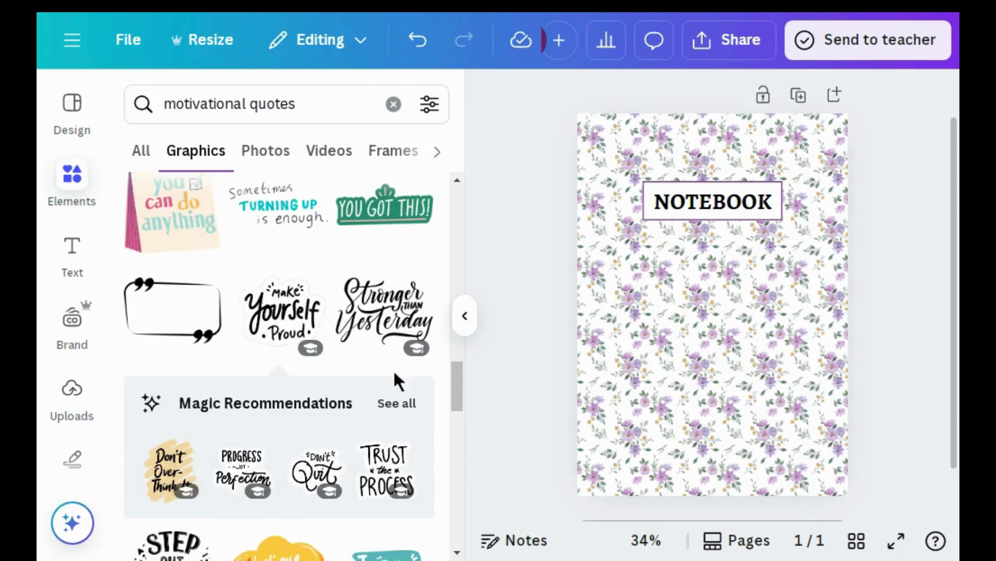
click(275, 318)
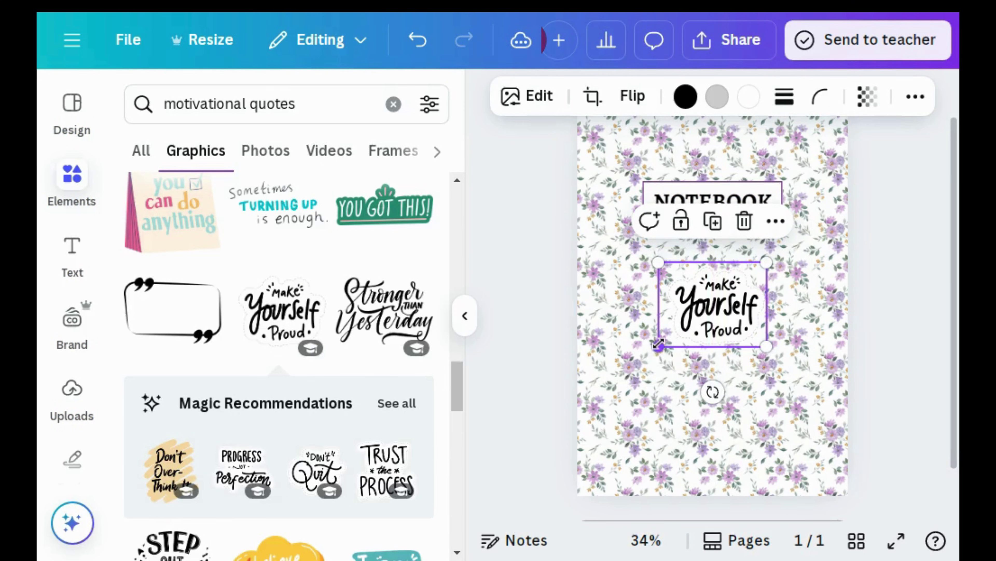
drag(655, 346, 620, 376)
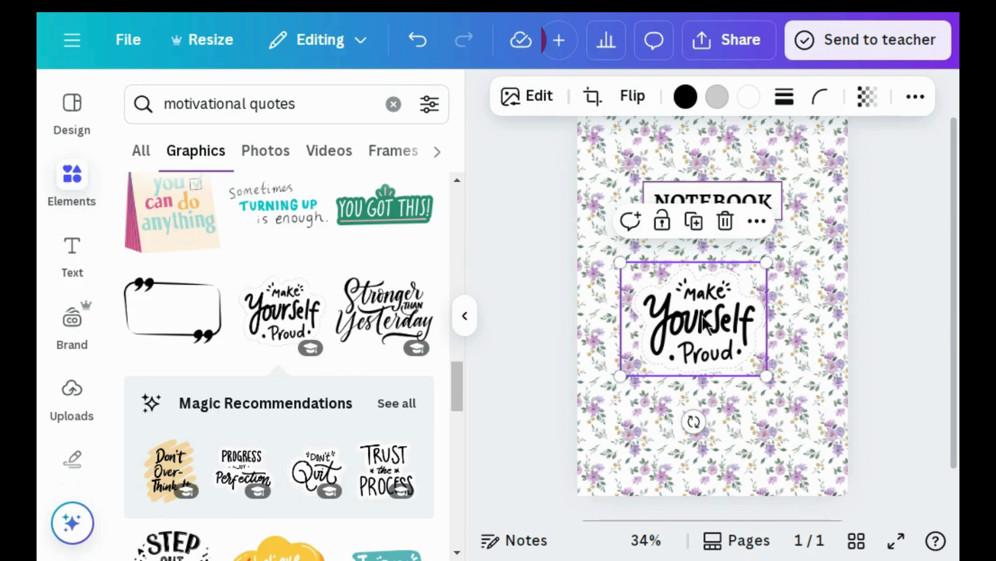
drag(704, 323, 724, 321)
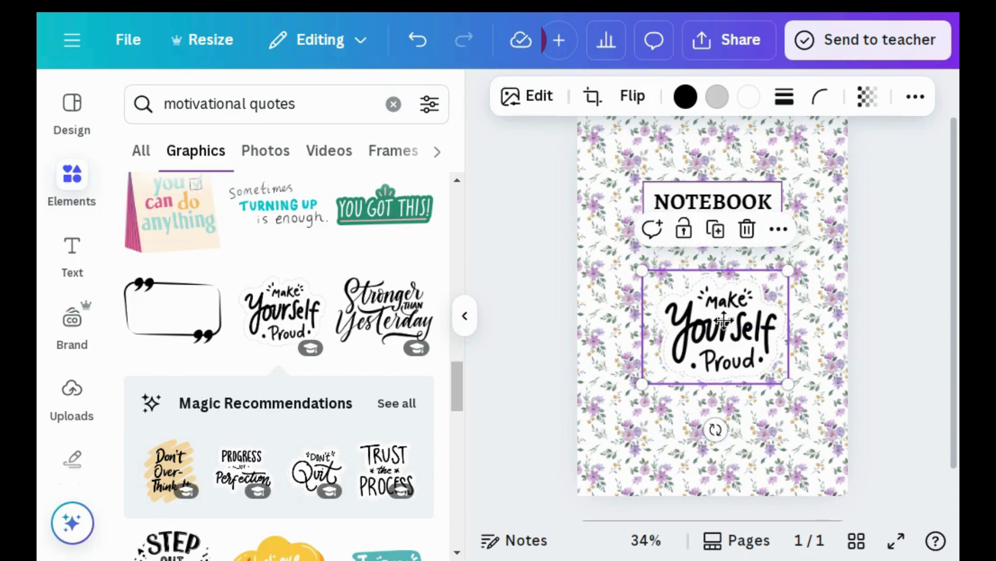
Step: Recolour the quote graphic with a black dashed outline and the document's dark purple for the lettering
click(717, 98)
click(189, 242)
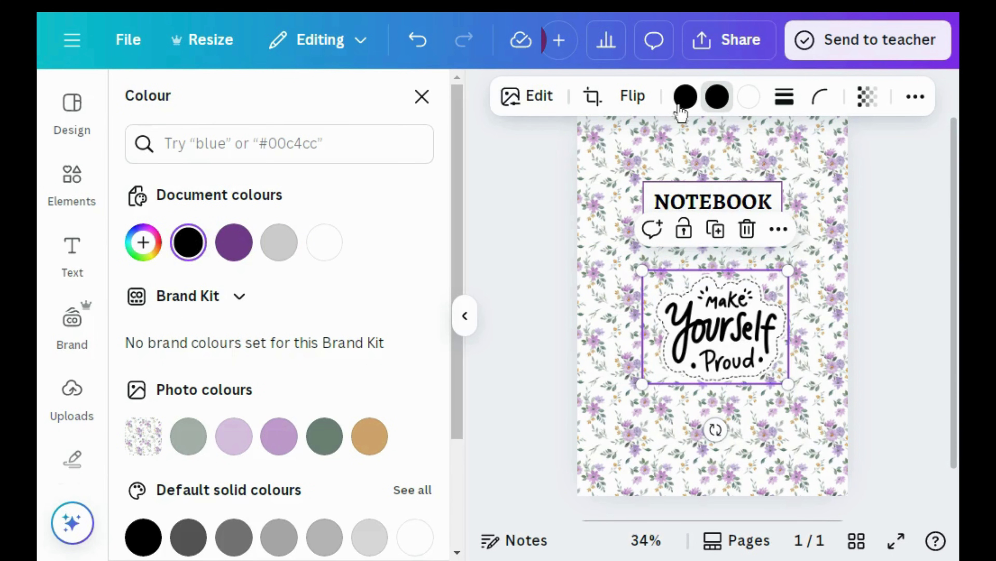
click(234, 242)
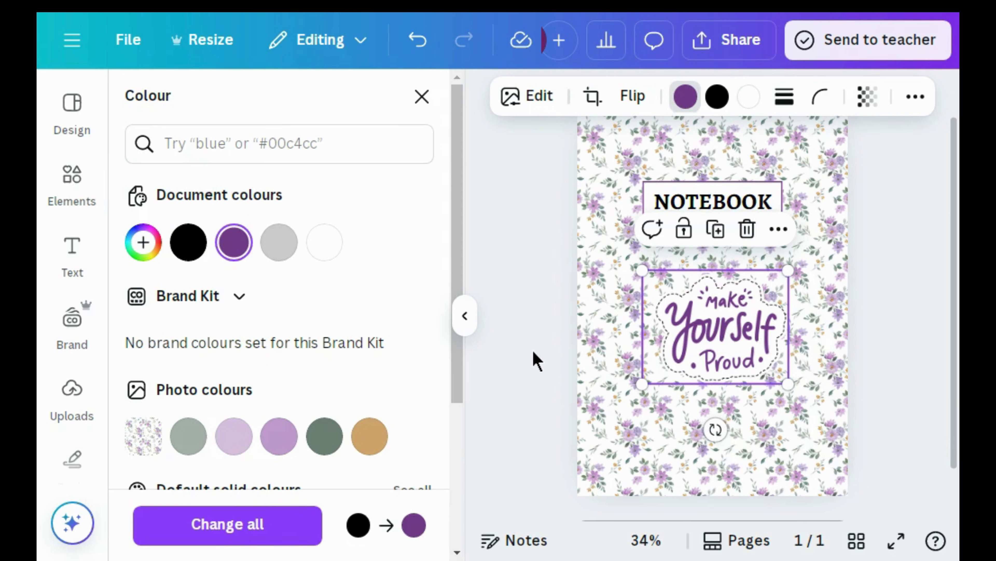
key(Escape)
click(465, 329)
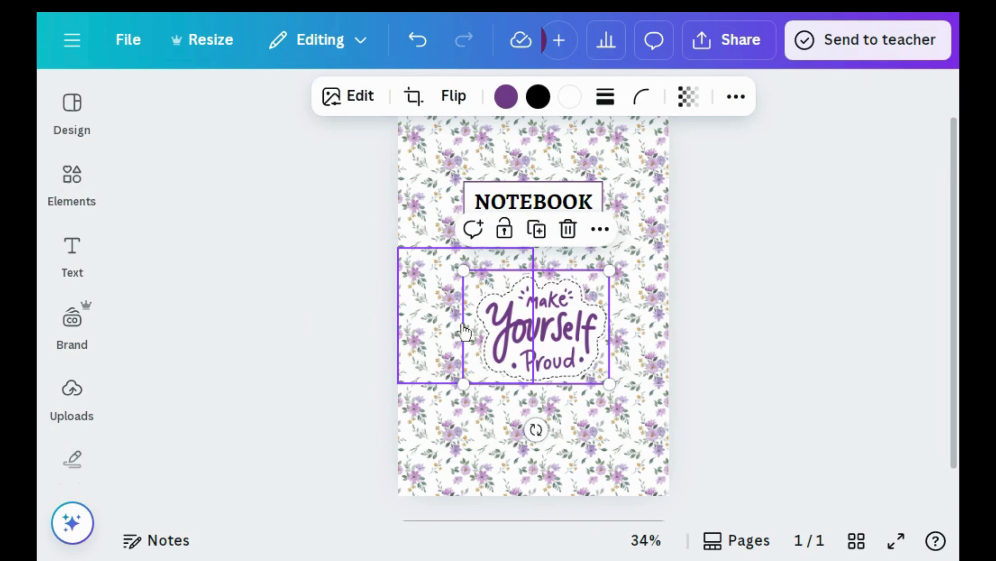
click(371, 333)
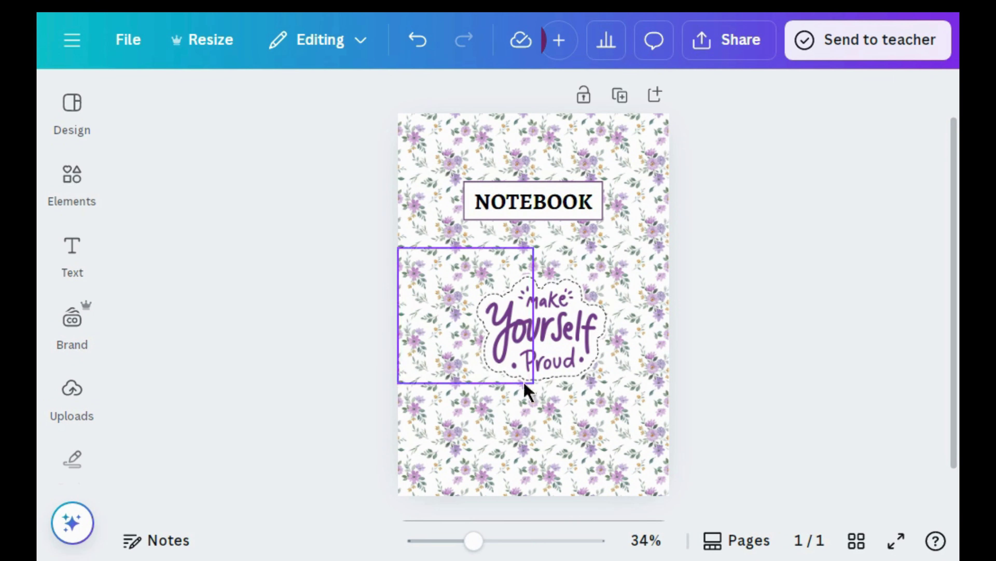
Step: Move the quote graphic slightly up and towards the page's centre line, leaving it deselected
click(545, 358)
drag(541, 354, 538, 340)
click(334, 303)
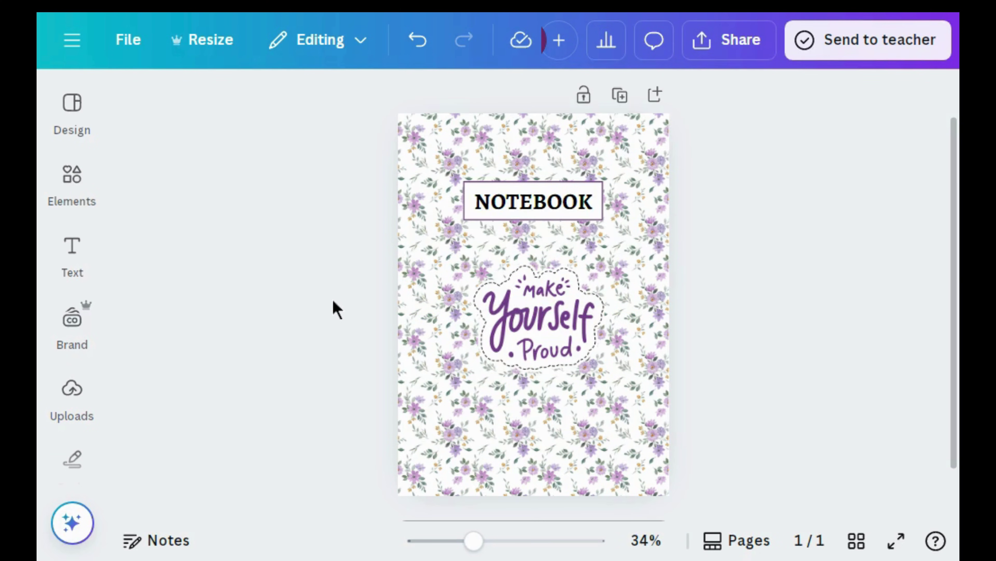
Step: Add a blank second page after the cover
scroll(533, 294, down, 1)
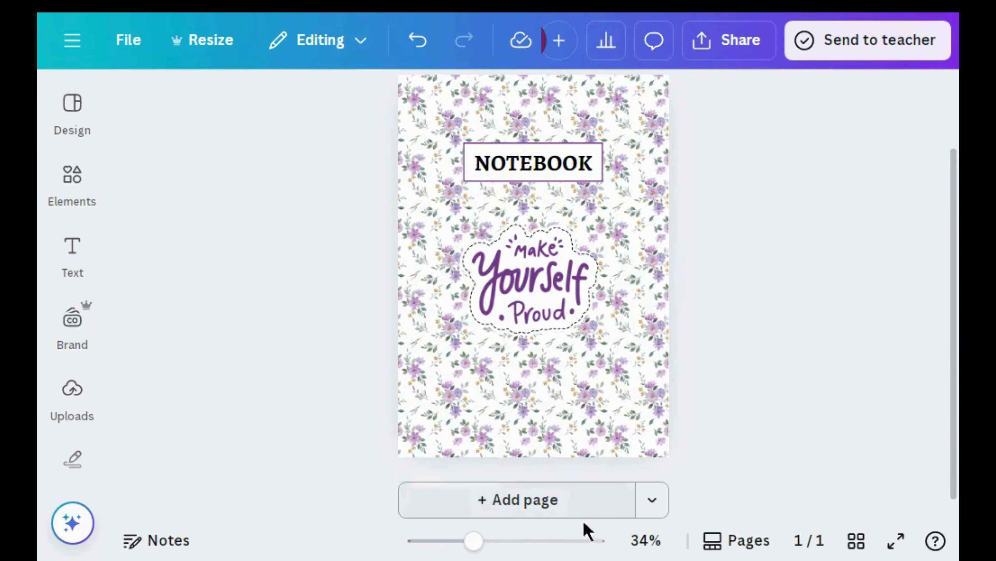
click(610, 505)
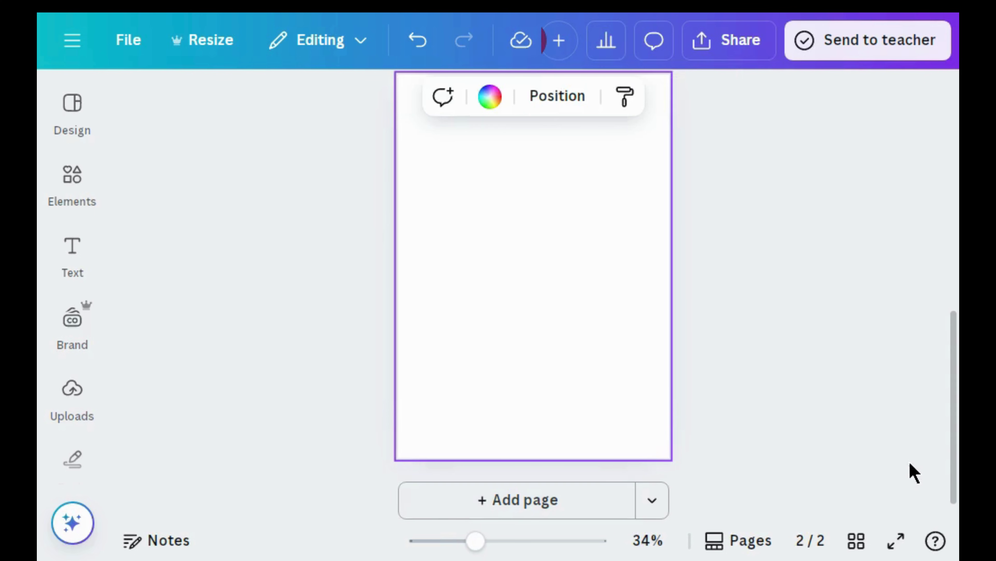
drag(955, 467, 953, 439)
click(180, 265)
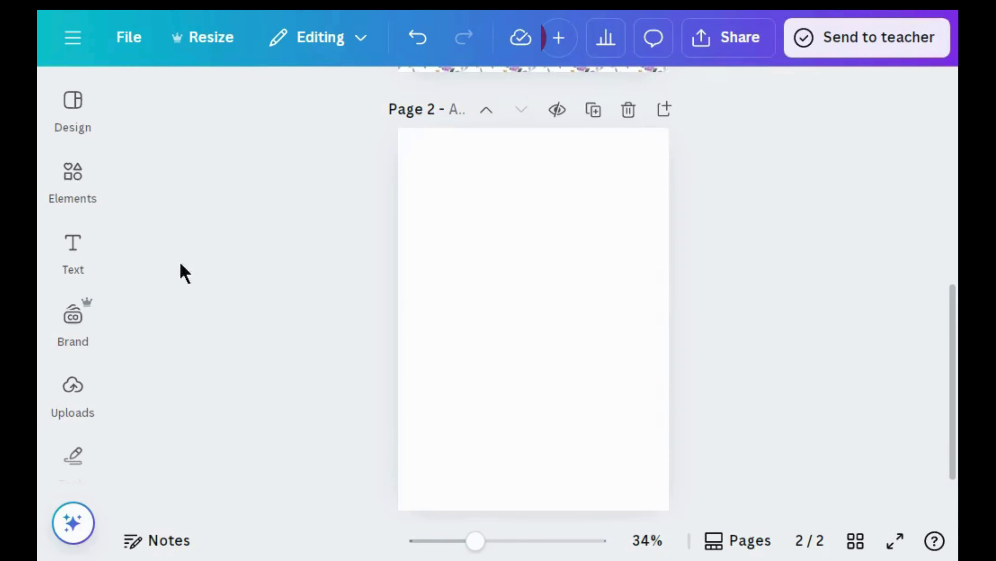
Step: Search the elements for "line" and add the plain solid line to the blank second page
click(73, 175)
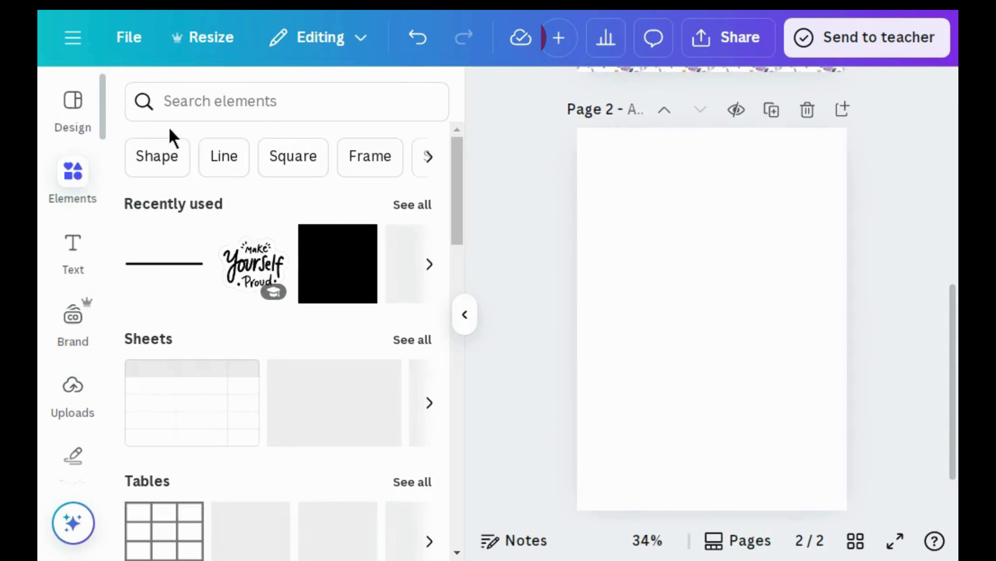
click(178, 110)
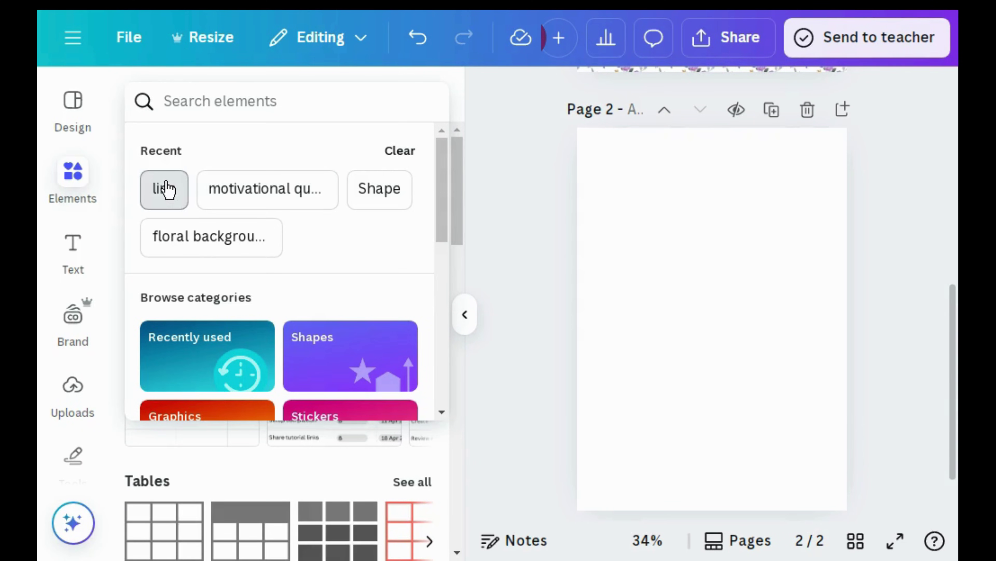
click(167, 189)
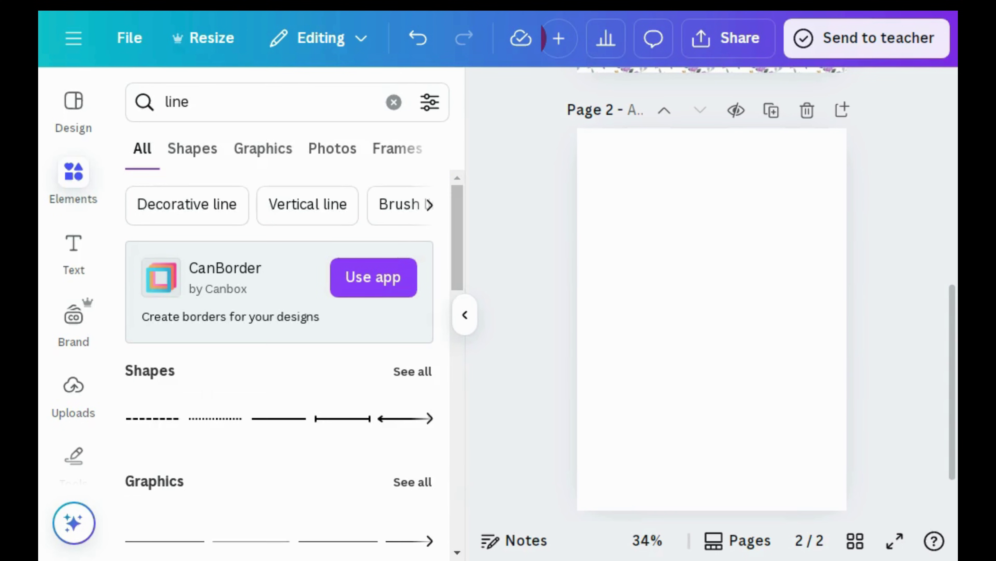
click(285, 428)
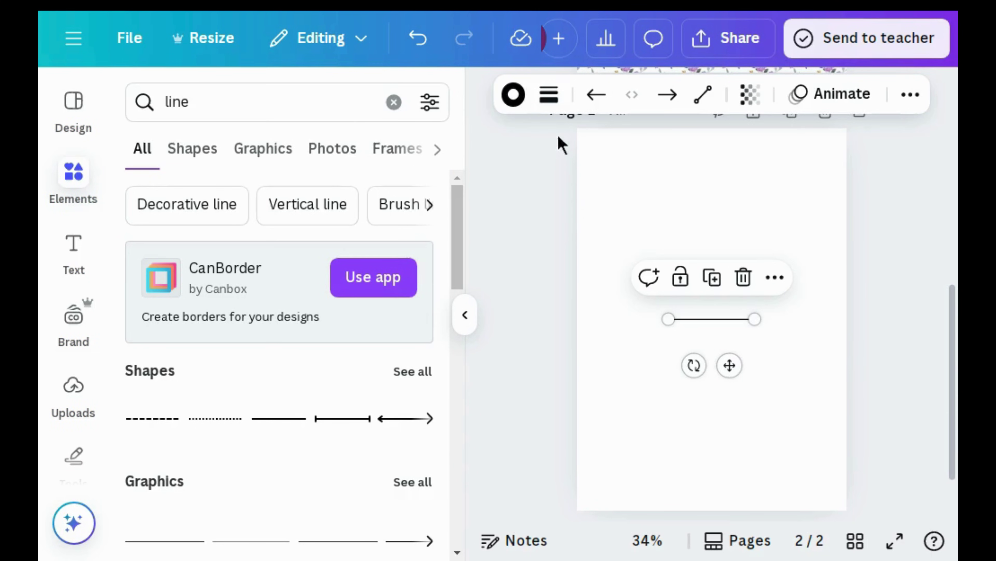
Step: Set the line's stroke weight to 1, keeping the solid style
click(550, 102)
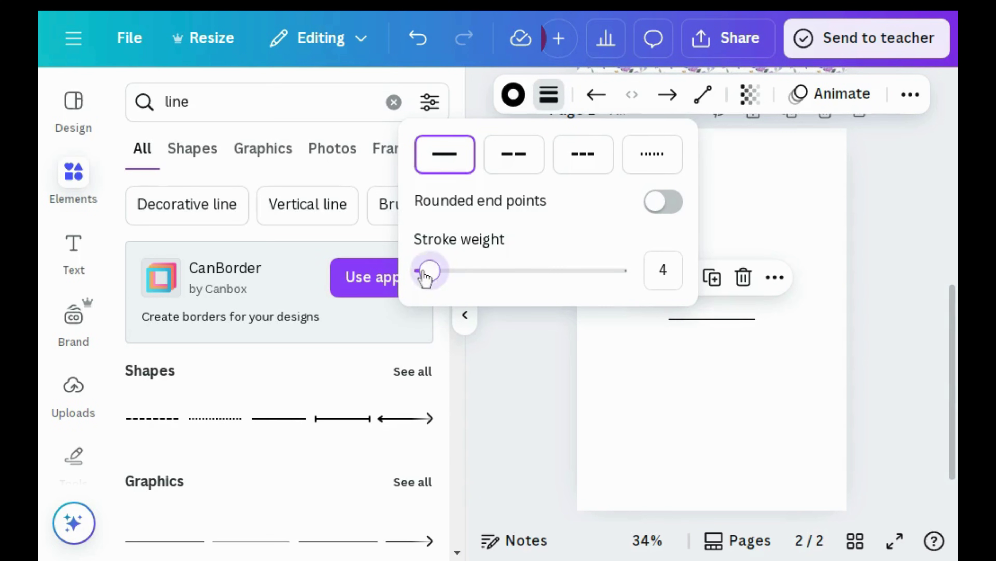
drag(425, 278, 403, 284)
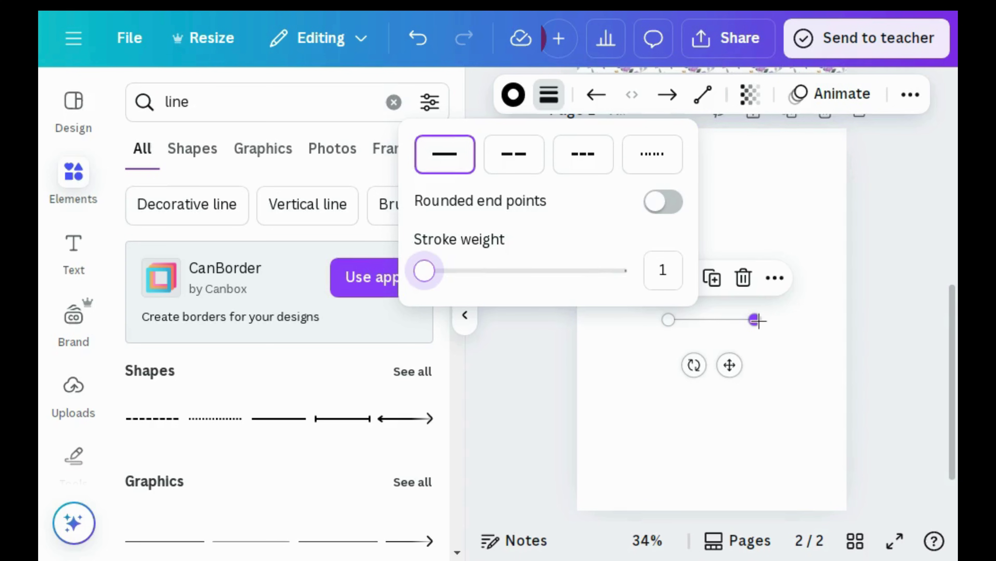
click(706, 375)
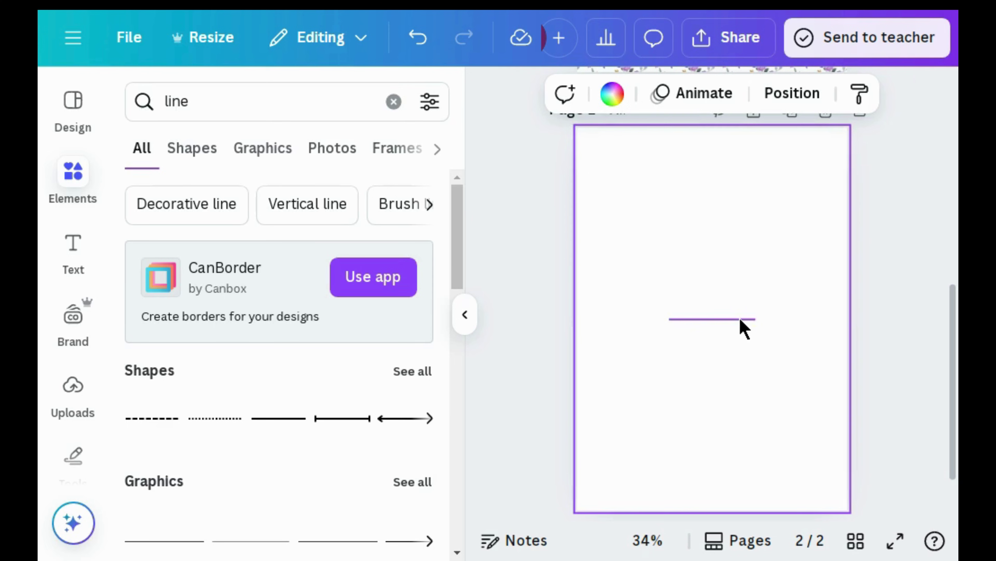
Step: Lengthen the line at both ends to about four-fifths of the page width and move it near the page's top edge
click(754, 318)
drag(755, 319, 820, 319)
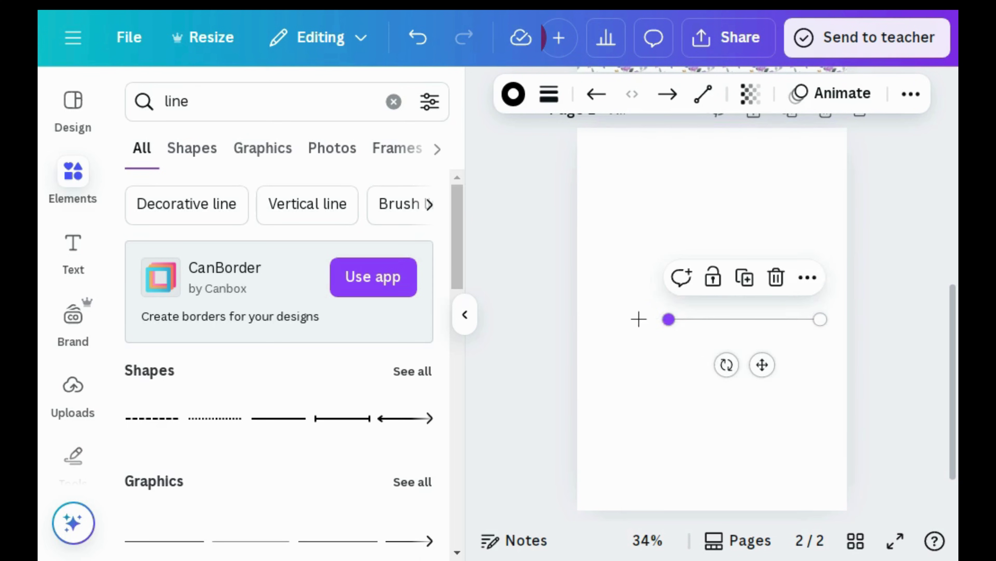
drag(669, 319, 605, 320)
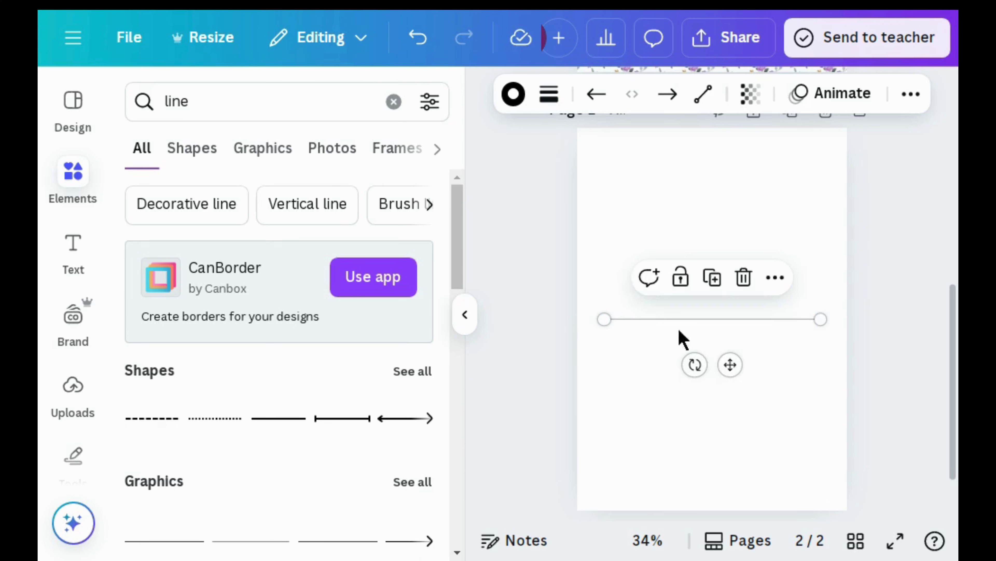
drag(731, 347, 731, 274)
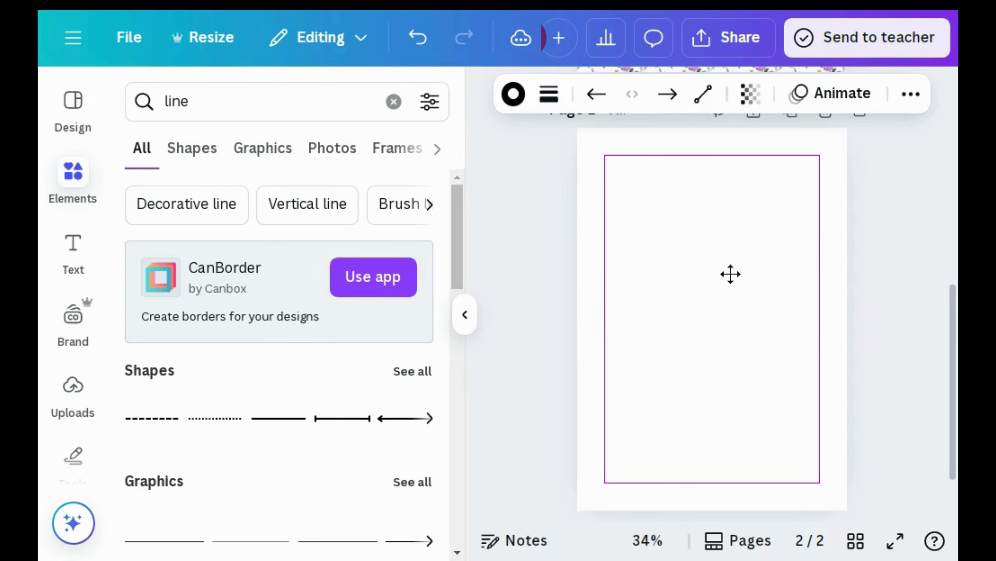
drag(730, 213, 730, 212)
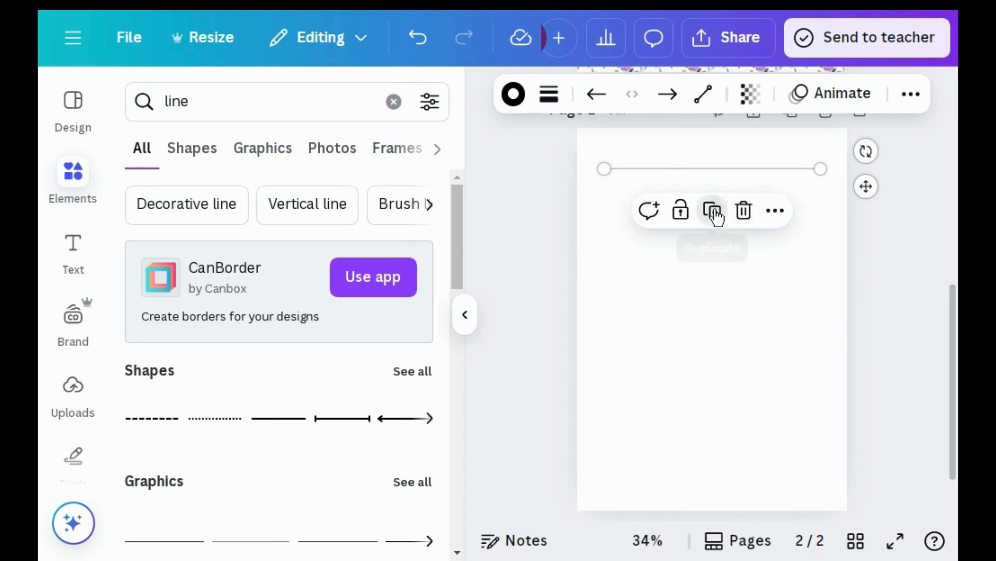
Step: Duplicate the line downwards at even, narrow spacing until 16 ruled lines fill the page, leaving them deselected
drag(868, 193, 863, 208)
click(712, 148)
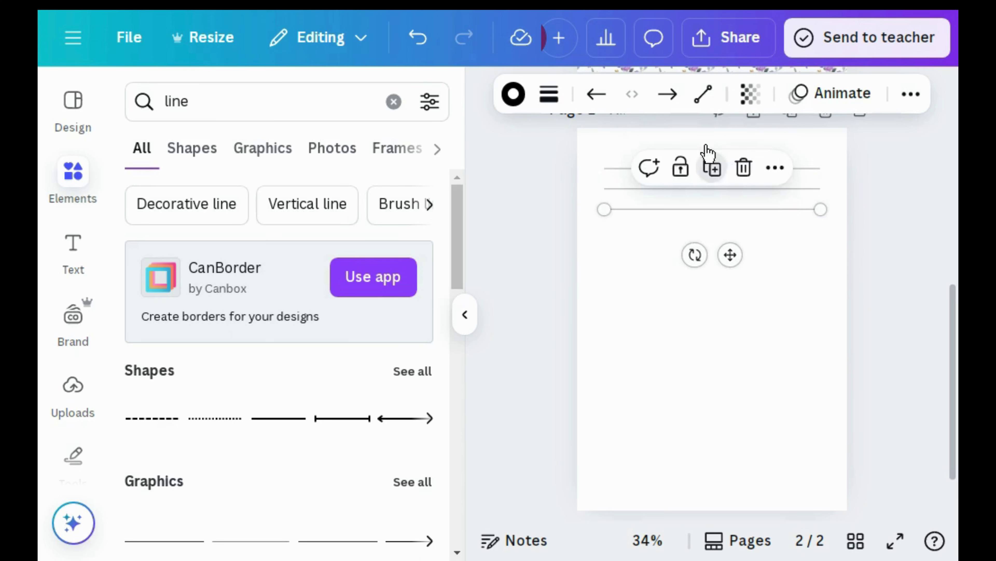
click(711, 168)
click(712, 188)
click(713, 209)
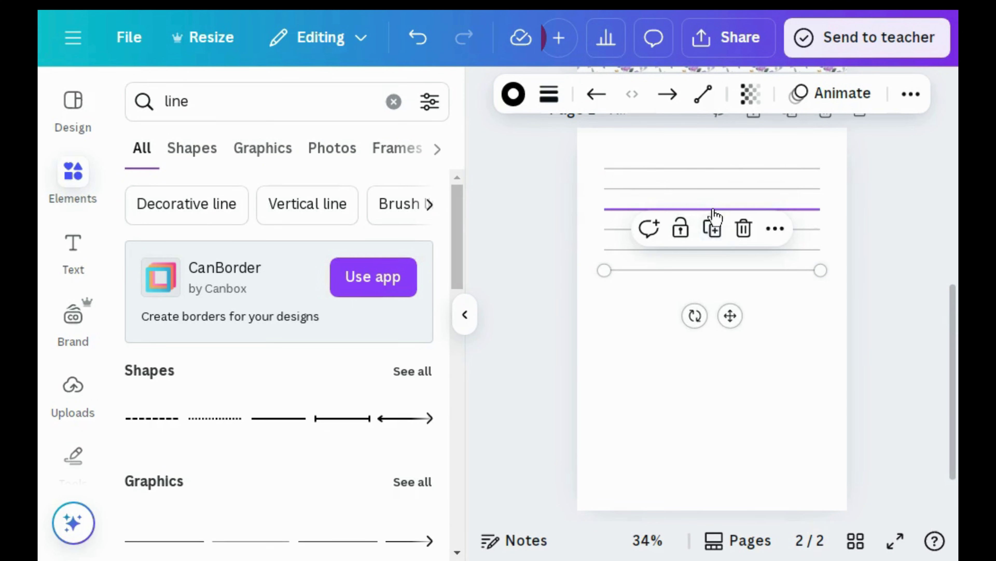
click(712, 229)
click(712, 250)
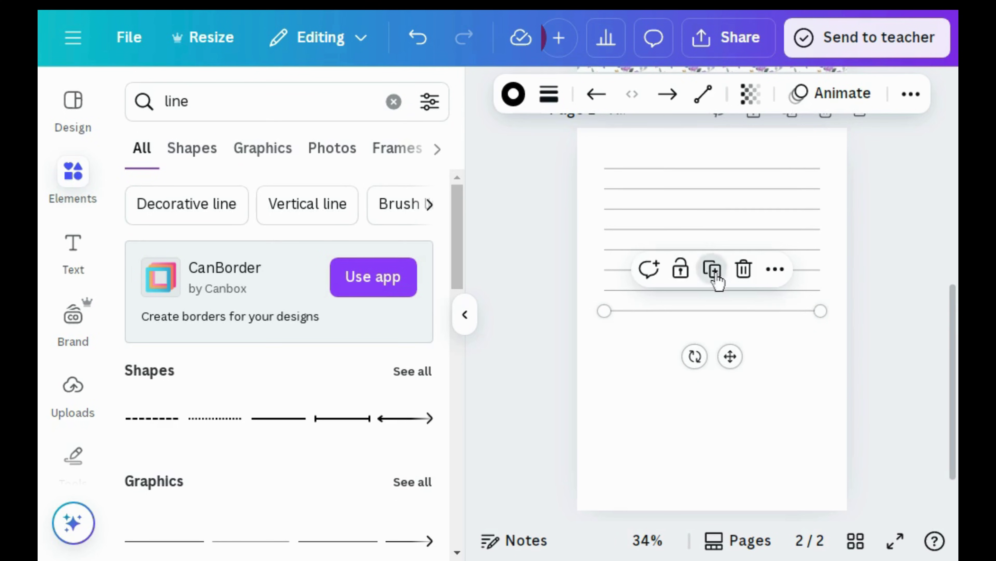
click(712, 270)
click(712, 291)
click(713, 311)
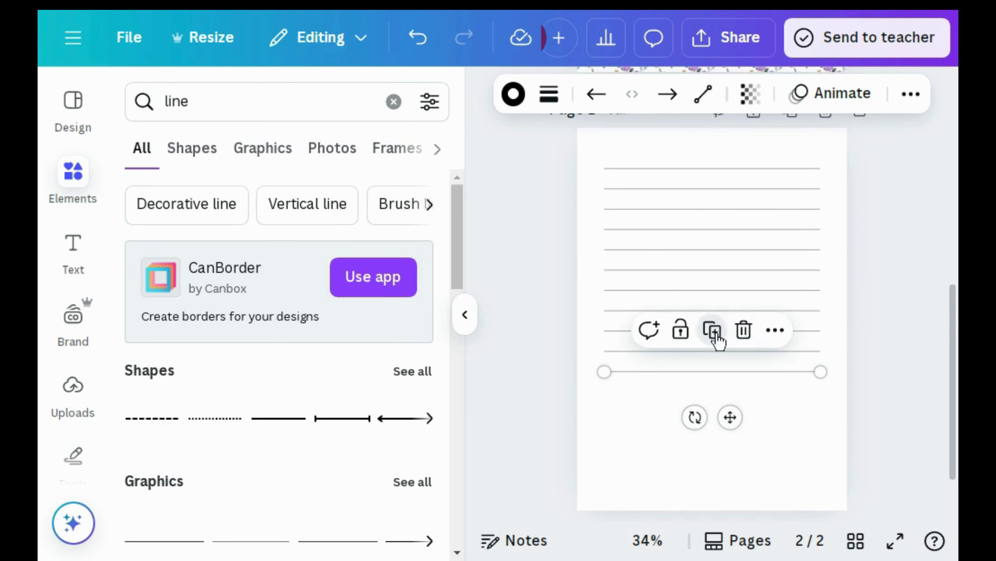
click(713, 330)
click(713, 351)
click(712, 371)
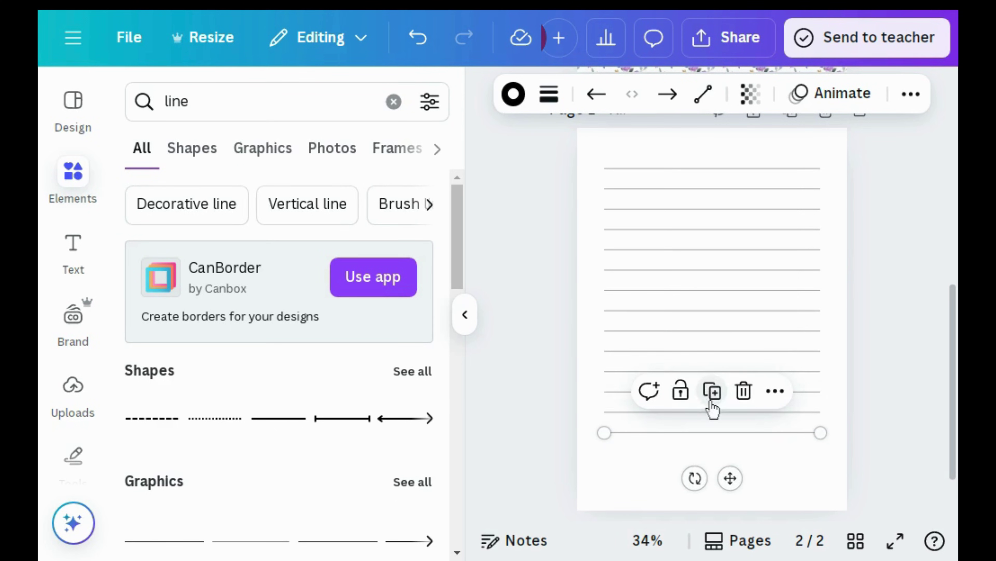
click(712, 391)
click(712, 412)
click(564, 300)
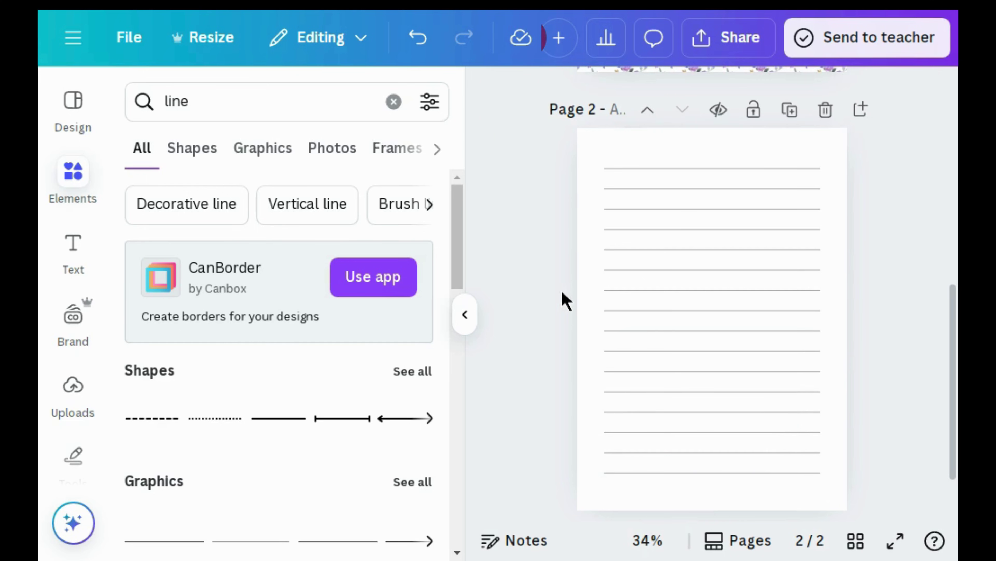
Step: Search the elements for "purple butterfly" and limit the results to graphics
click(393, 101)
text(purp)
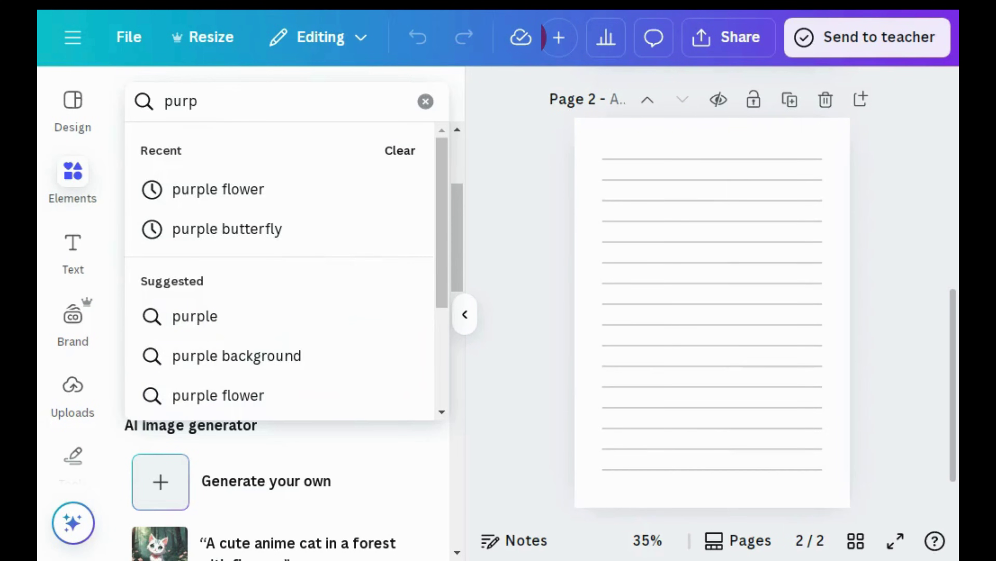
click(207, 228)
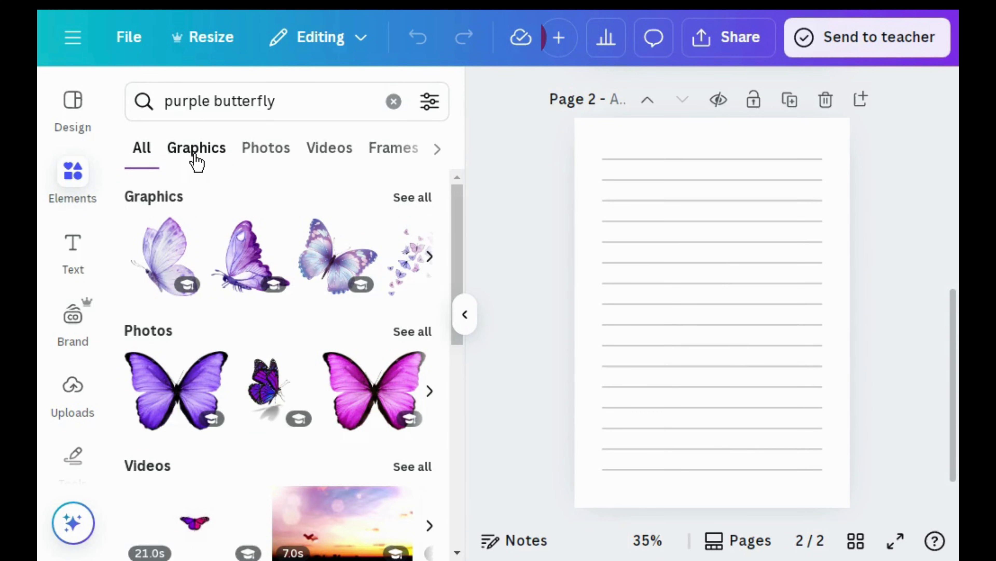
click(196, 161)
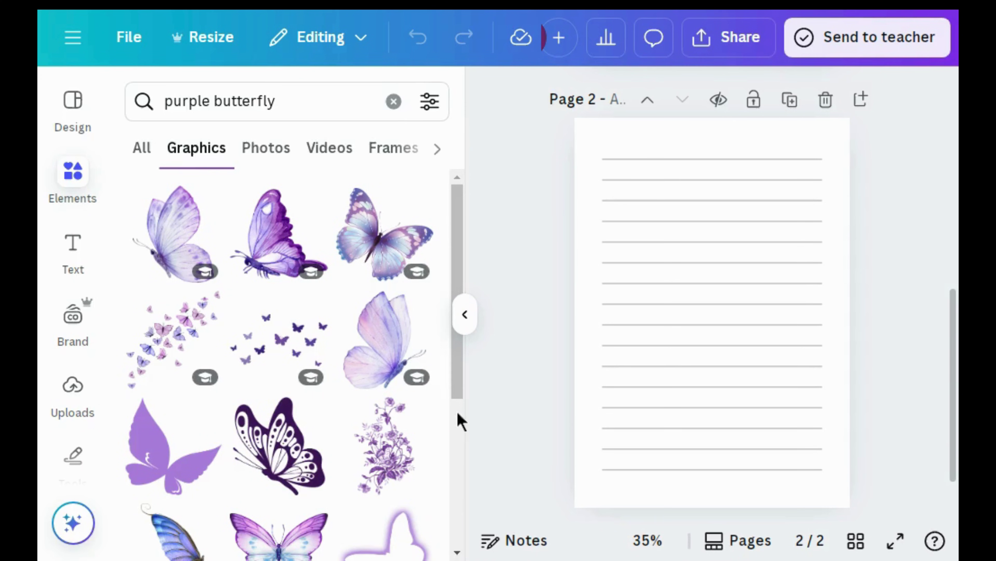
Step: Find the glittery purple butterfly with spread, dark-edged wings among the graphics and add it to the lined page
scroll(461, 420, down, 5)
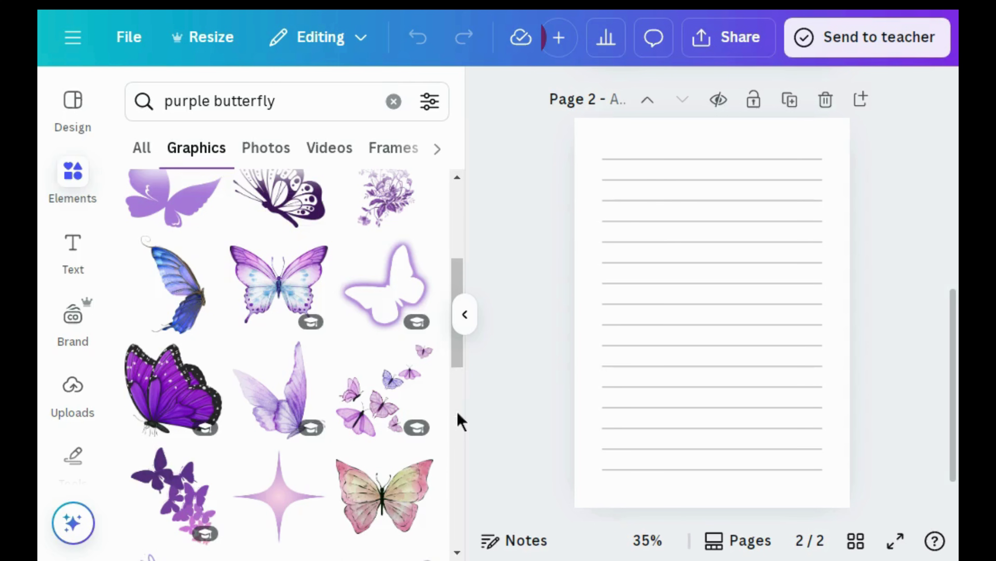
scroll(457, 416, down, 5)
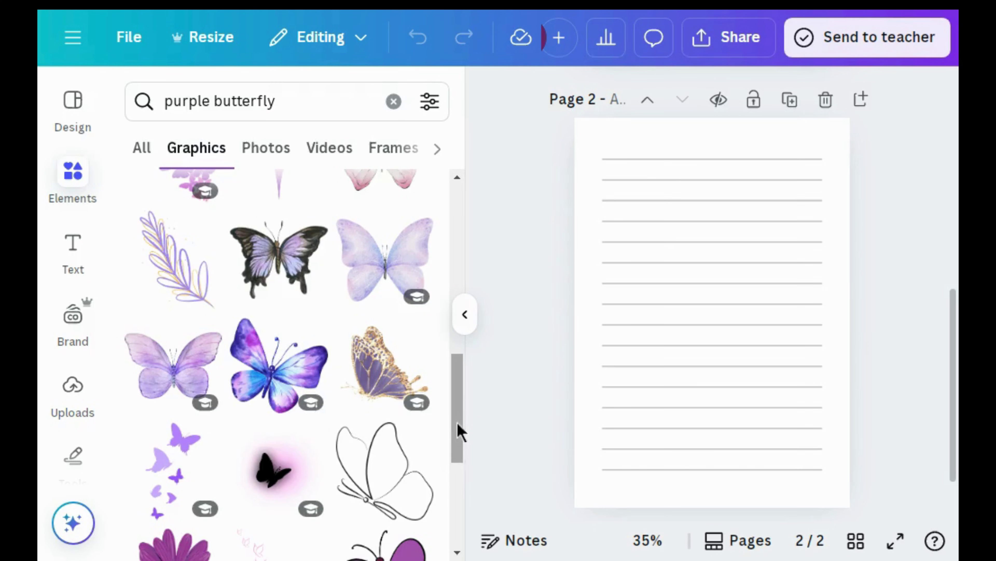
scroll(463, 475, down, 5)
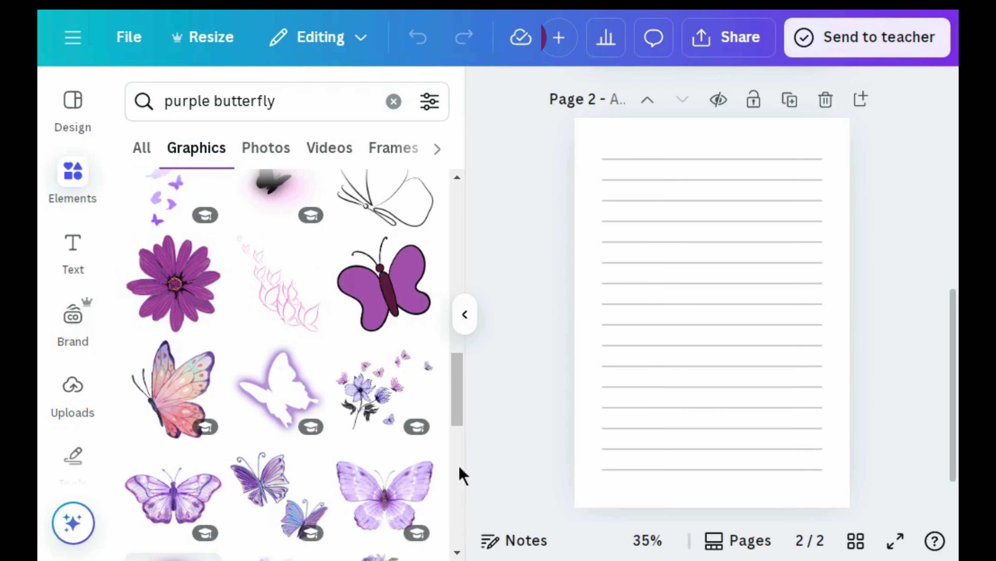
scroll(461, 478, down, 5)
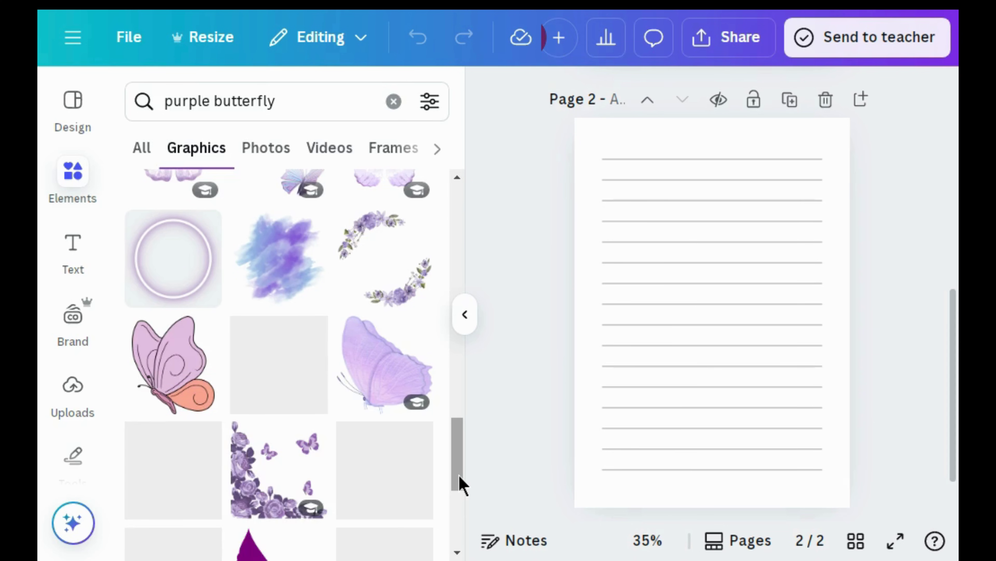
scroll(463, 506, down, 5)
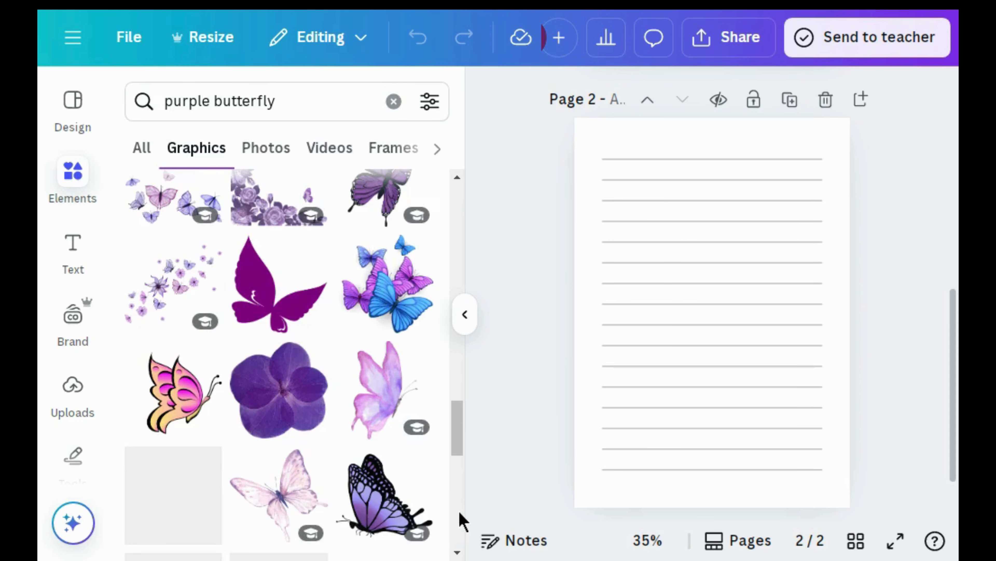
scroll(463, 520, down, 5)
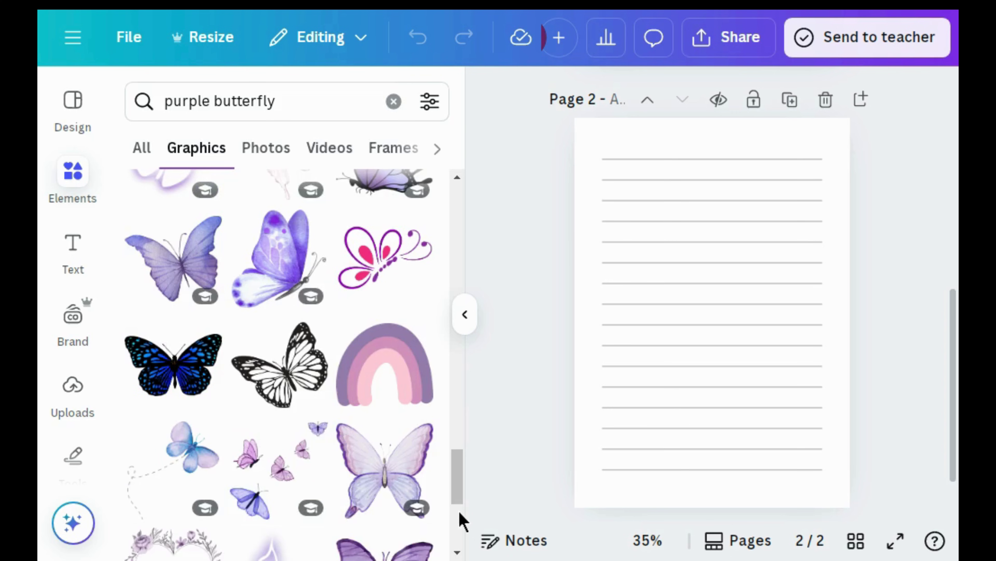
scroll(463, 523, down, 5)
scroll(459, 525, down, 3)
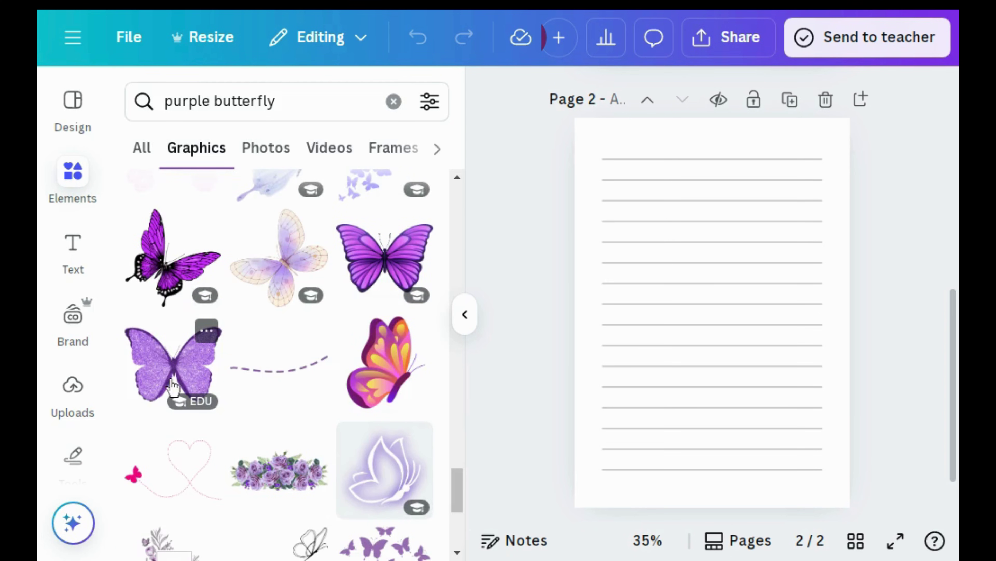
click(172, 386)
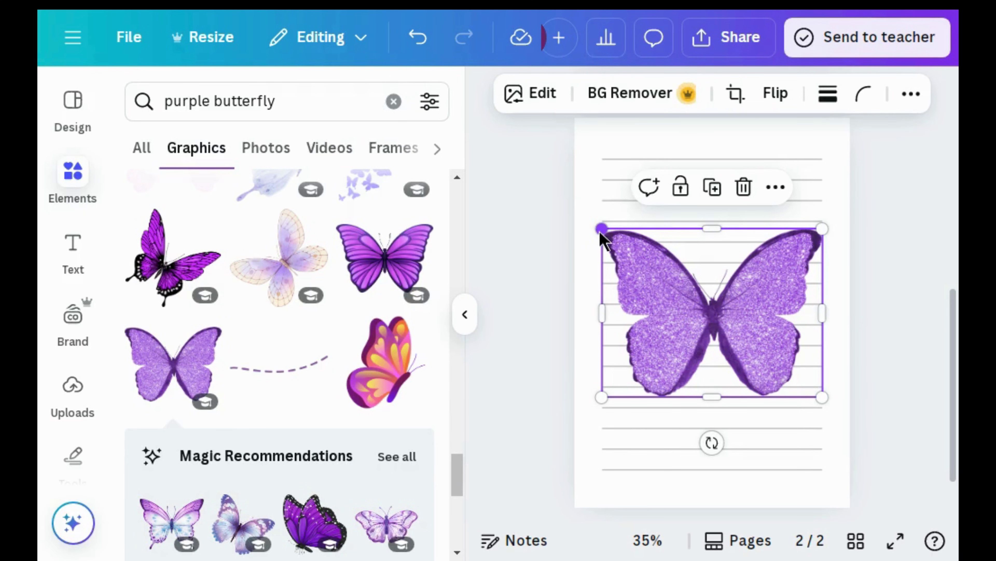
Step: Shrink the butterfly to about one-fifth of the page width and place it over the left ends of the first two ruled lines
drag(612, 238, 771, 358)
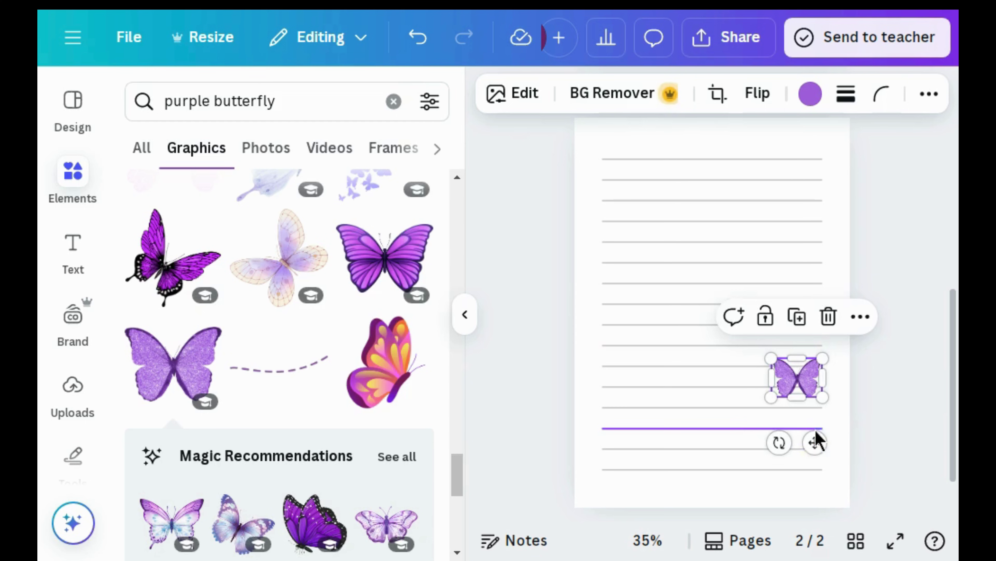
drag(773, 398, 634, 216)
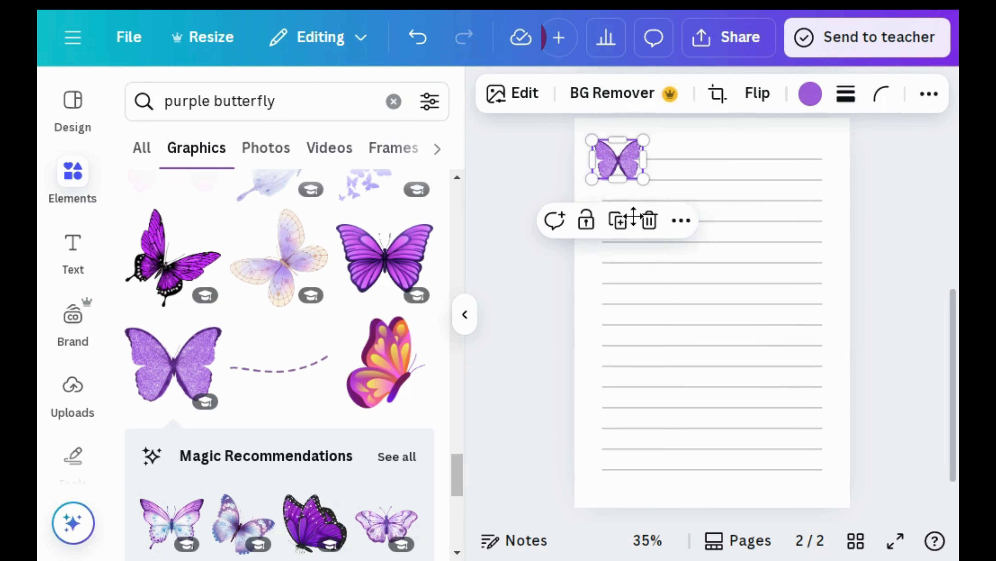
click(625, 183)
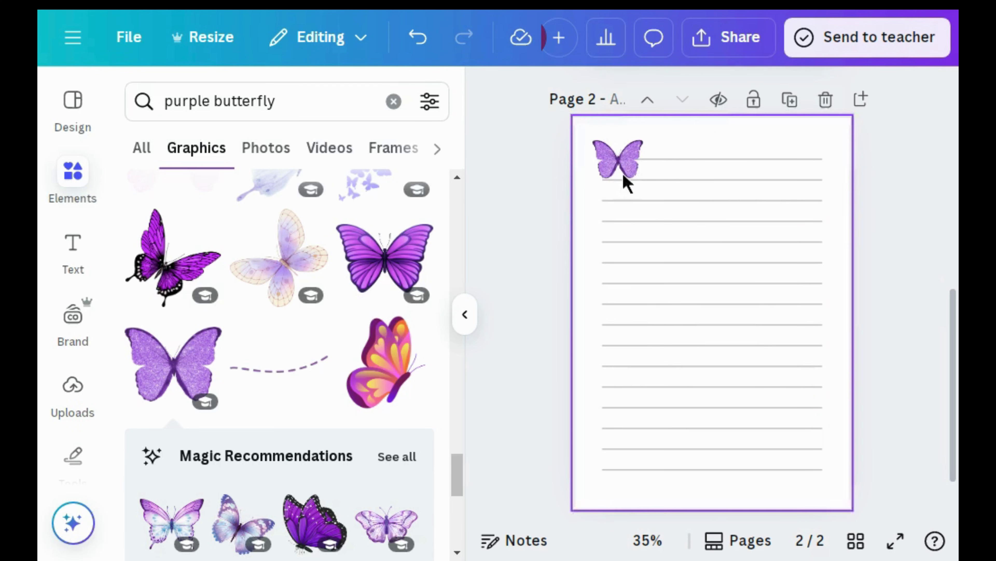
Step: Shorten the first ruled line from its left end so it starts just right of the butterfly
click(652, 162)
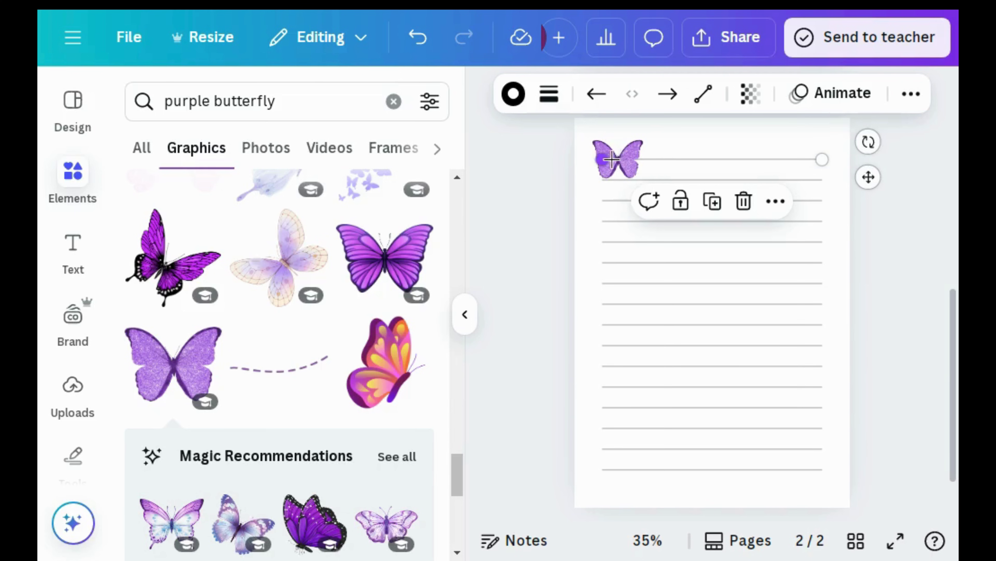
drag(612, 159, 665, 159)
click(574, 169)
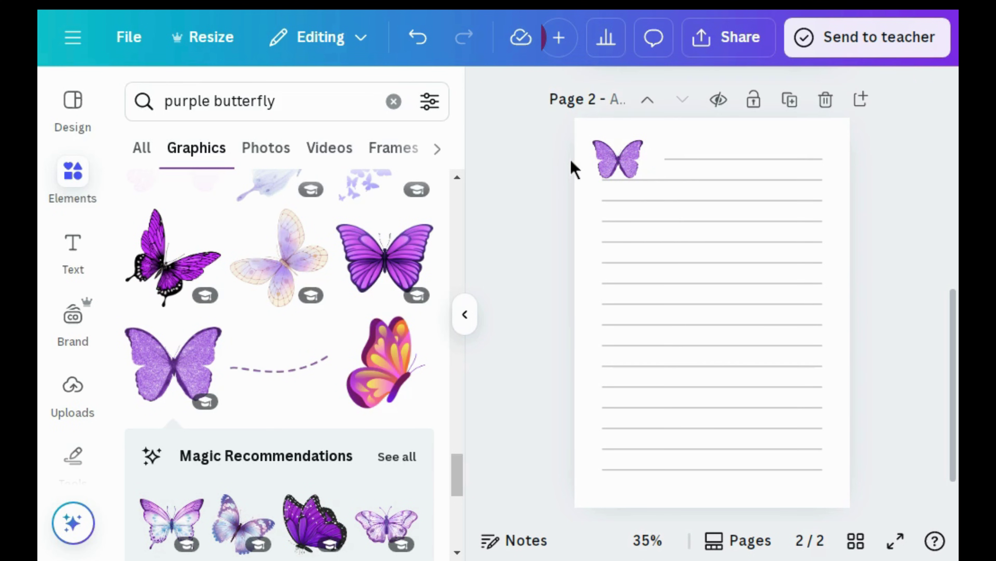
Step: Search the elements for "purple flower", limited to graphics, and add the long-stemmed purple rose sprig to the lined page
click(394, 102)
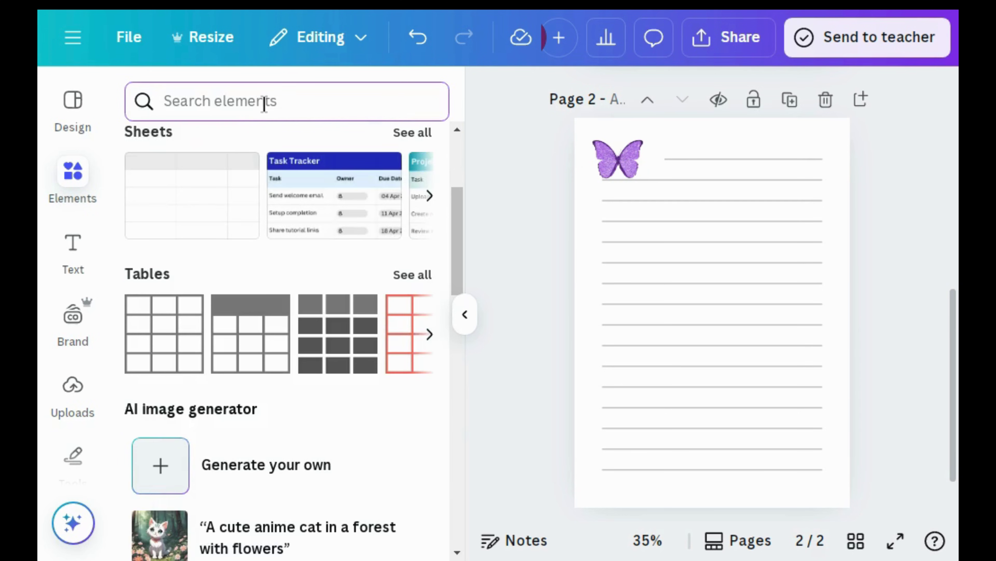
text(pur)
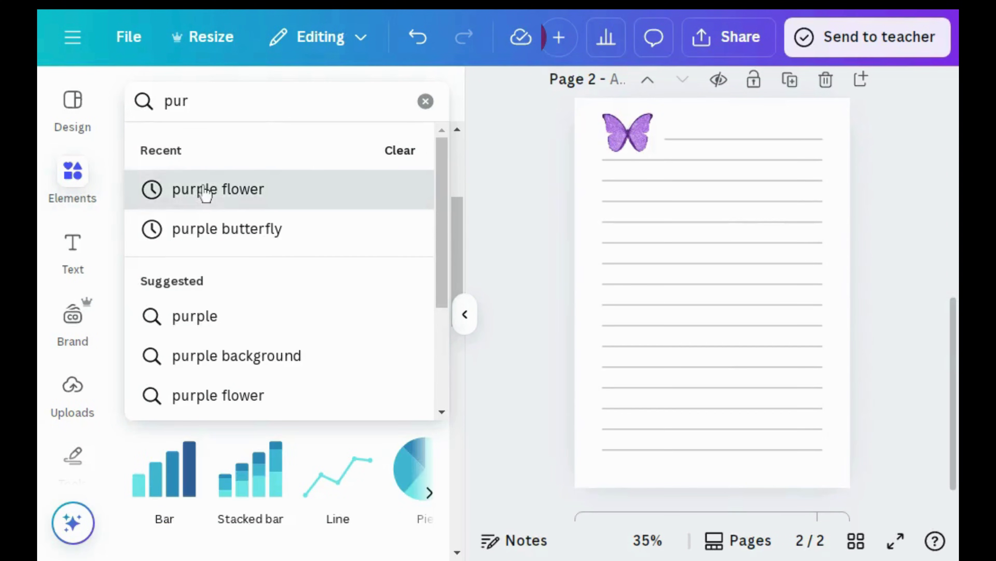
click(201, 189)
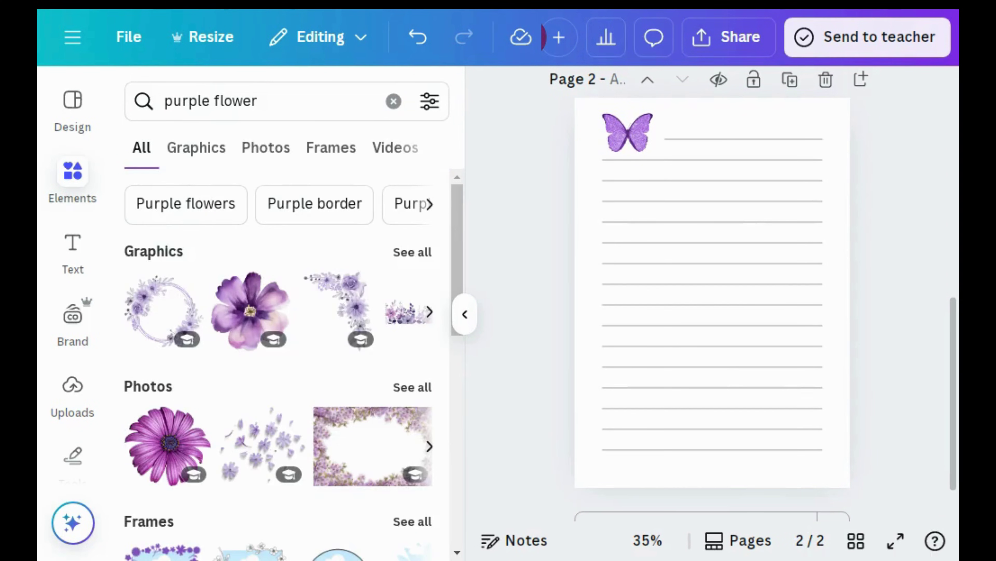
click(192, 149)
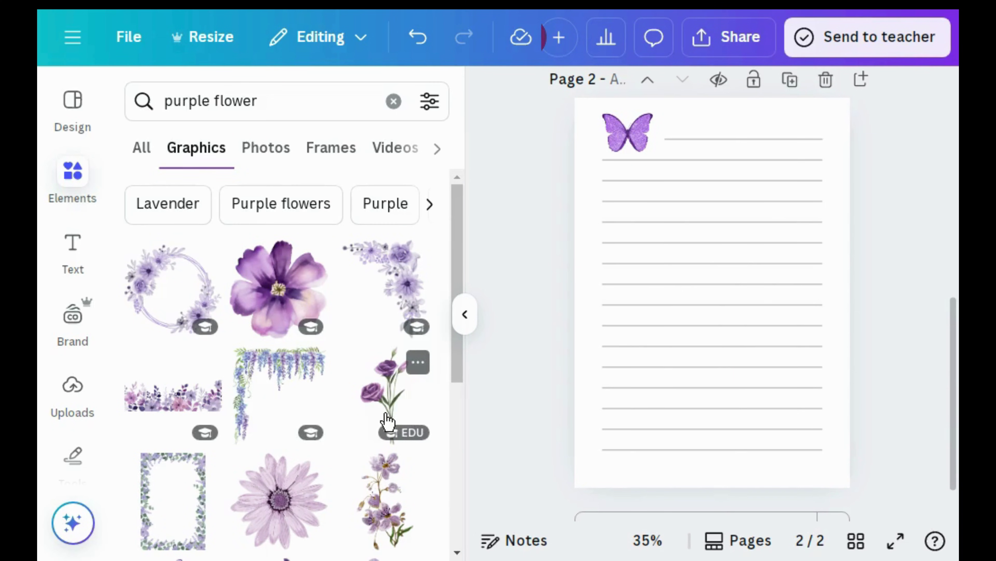
click(387, 420)
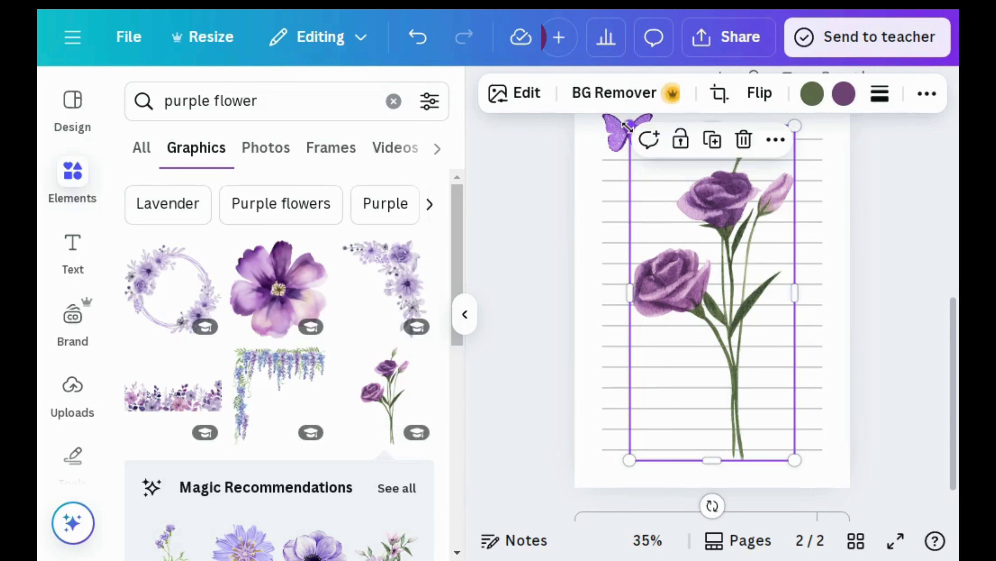
Step: Shrink the rose sprig to about one-fifth of the page width and place it, tilted slightly counterclockwise, in the page's lower-right corner
drag(631, 129, 722, 367)
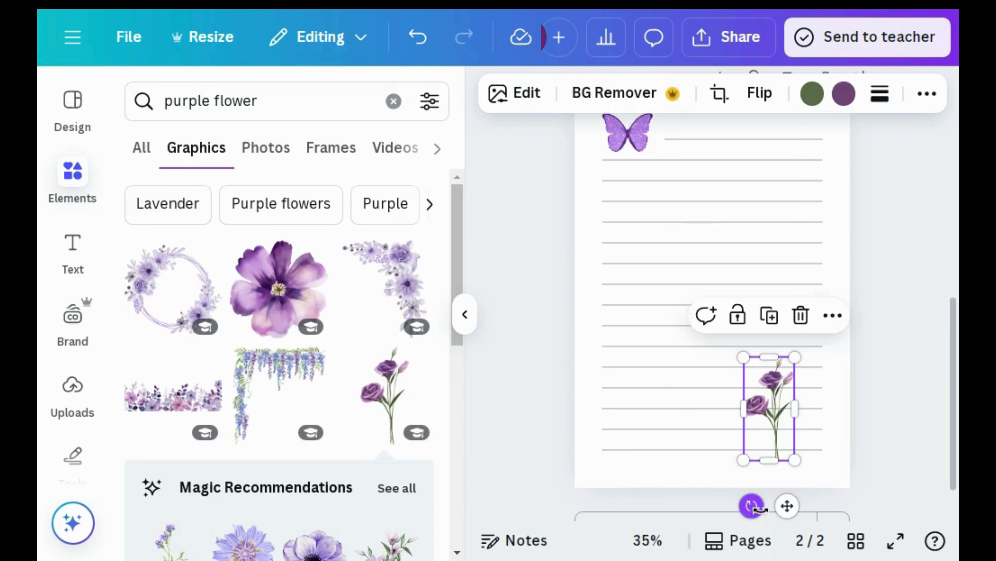
drag(757, 508, 774, 508)
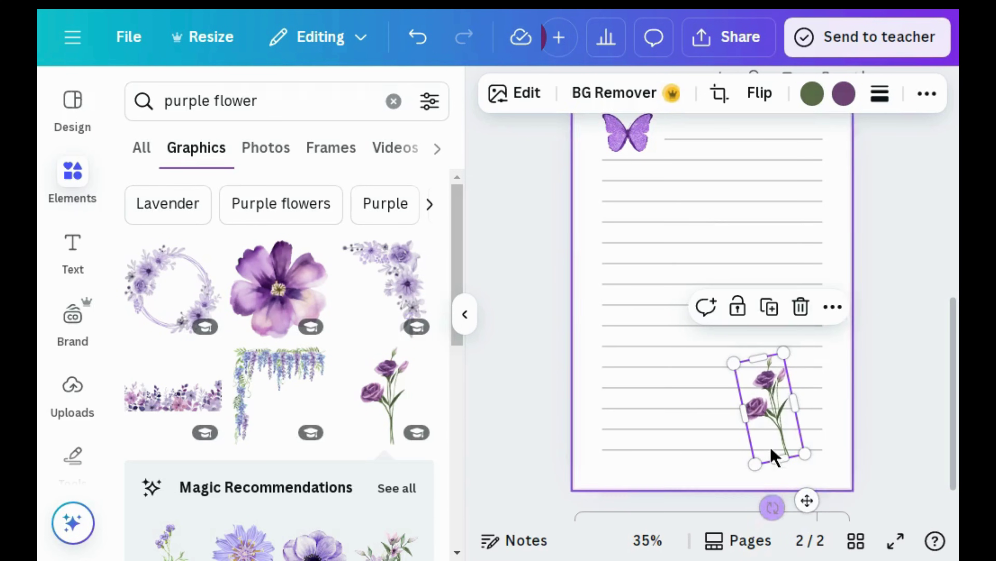
drag(771, 392, 825, 430)
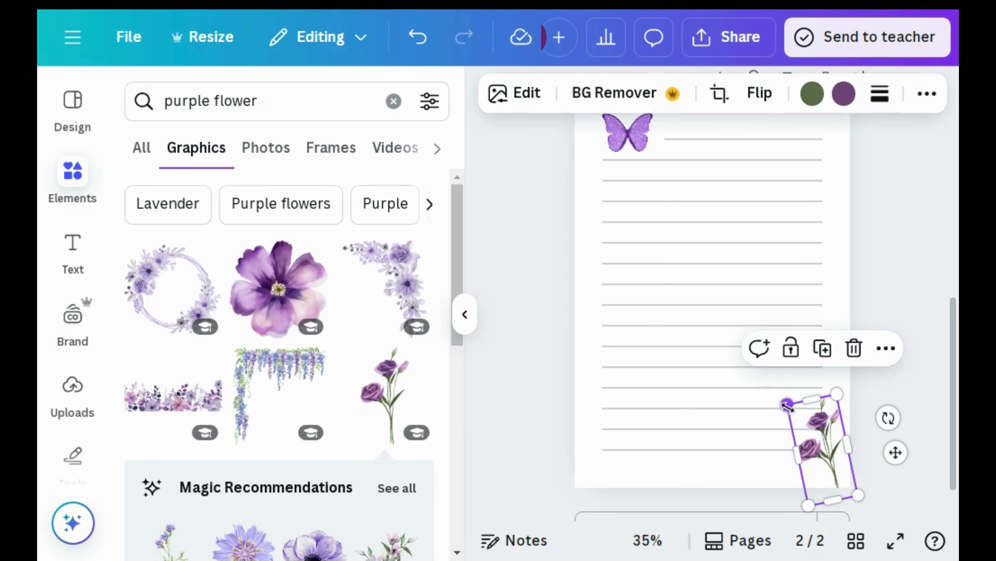
drag(787, 405, 783, 400)
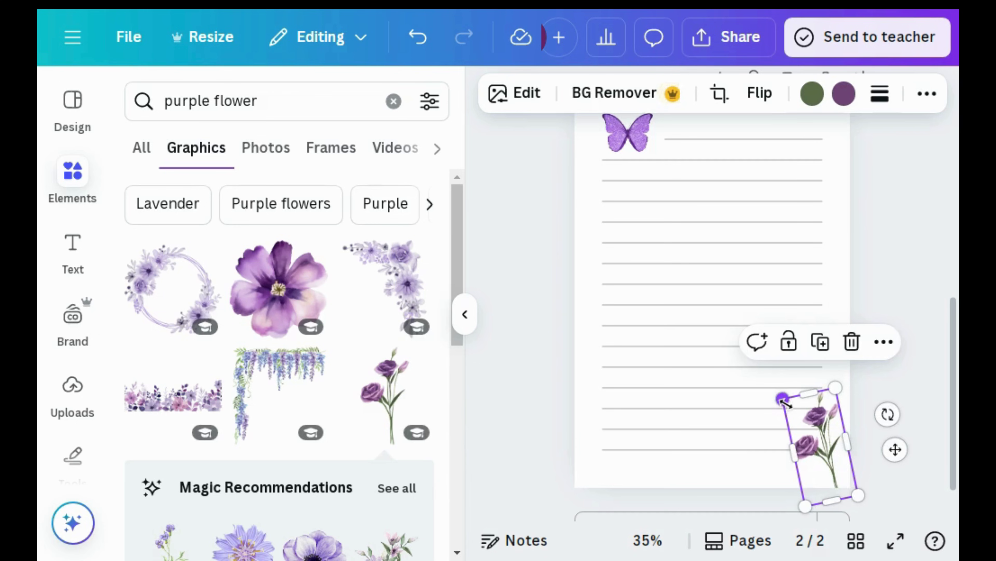
click(548, 401)
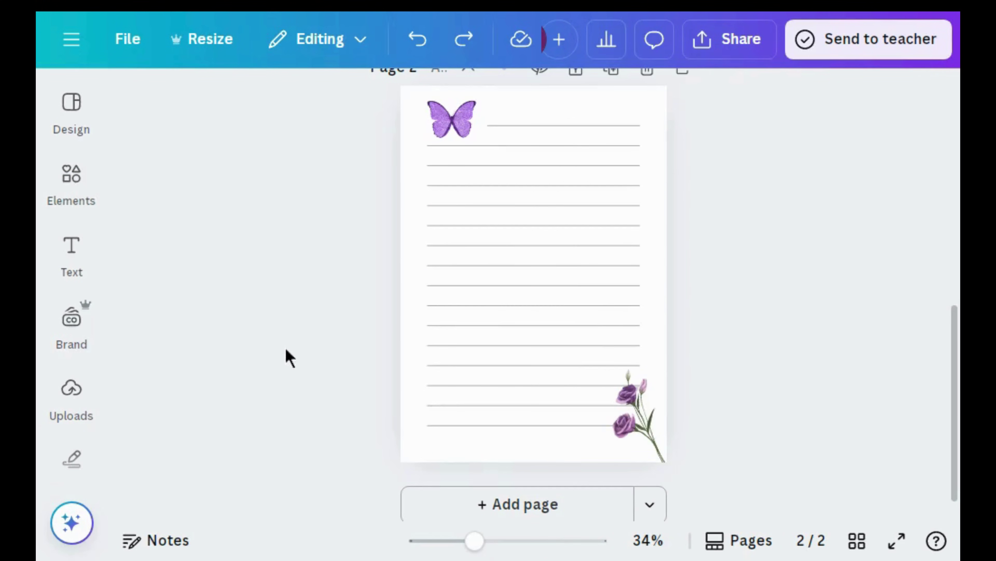
Step: Duplicate the decorated lined page in the page grid until the notebook has 12 pages
click(858, 541)
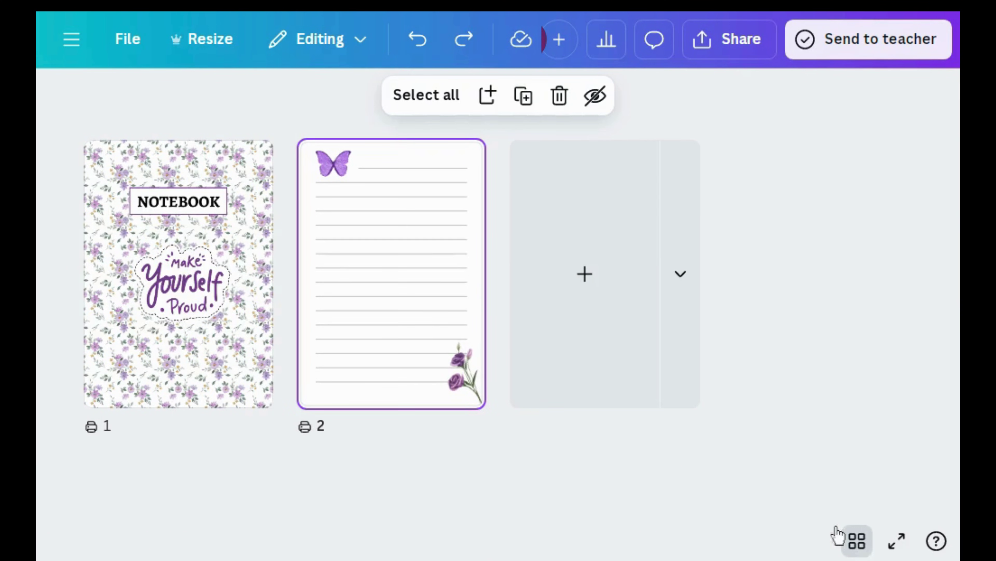
click(527, 94)
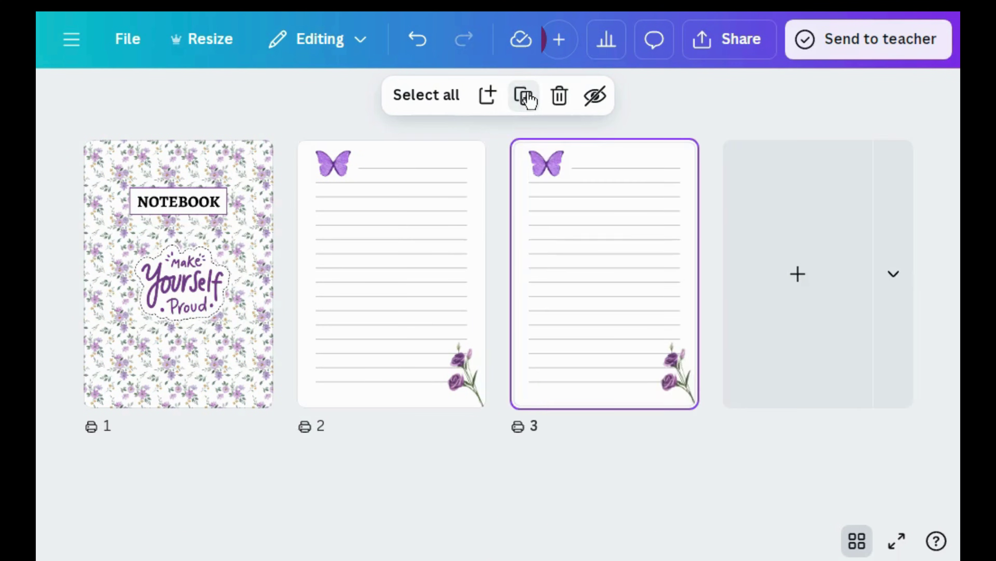
click(527, 94)
click(527, 95)
click(527, 94)
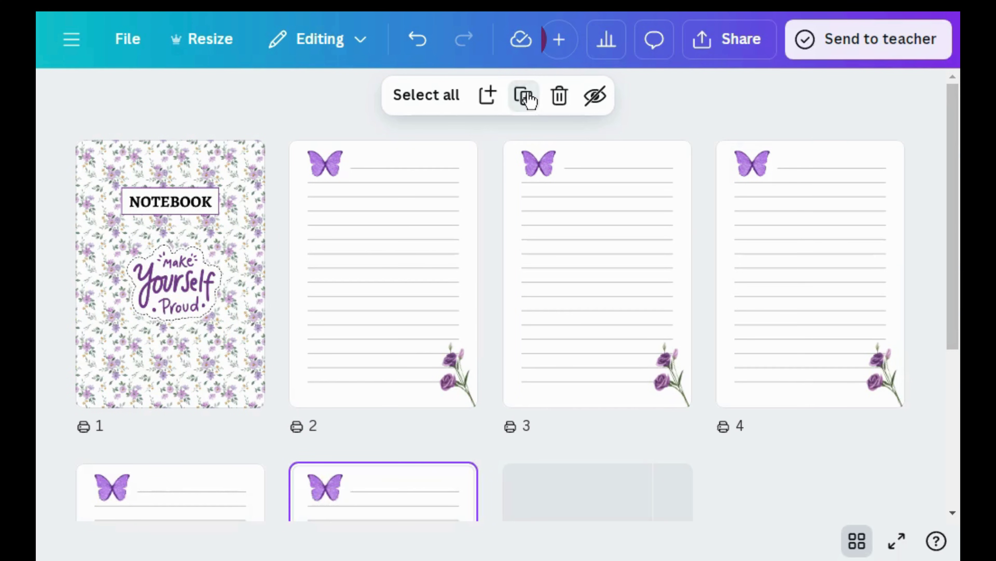
click(527, 94)
click(527, 94)
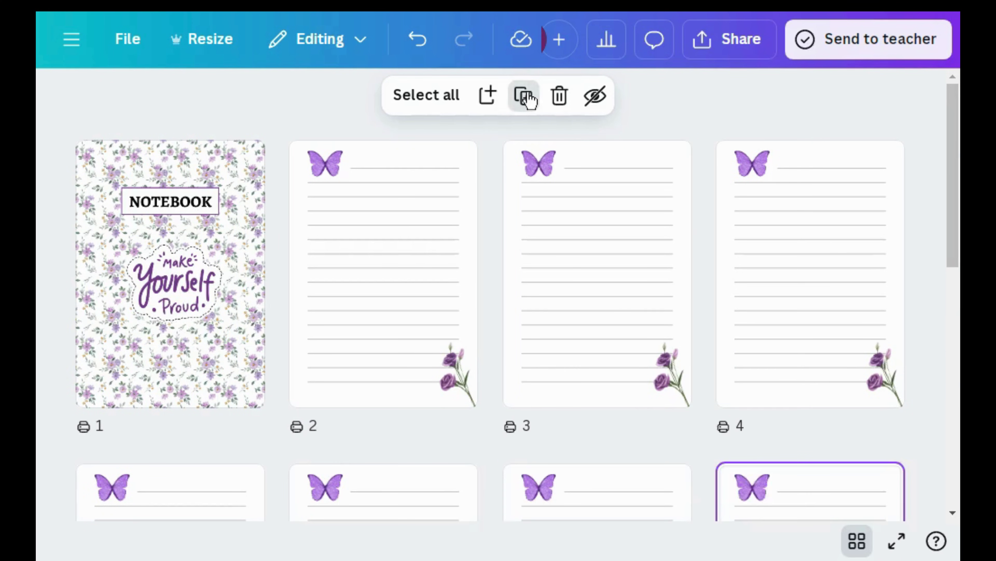
click(527, 94)
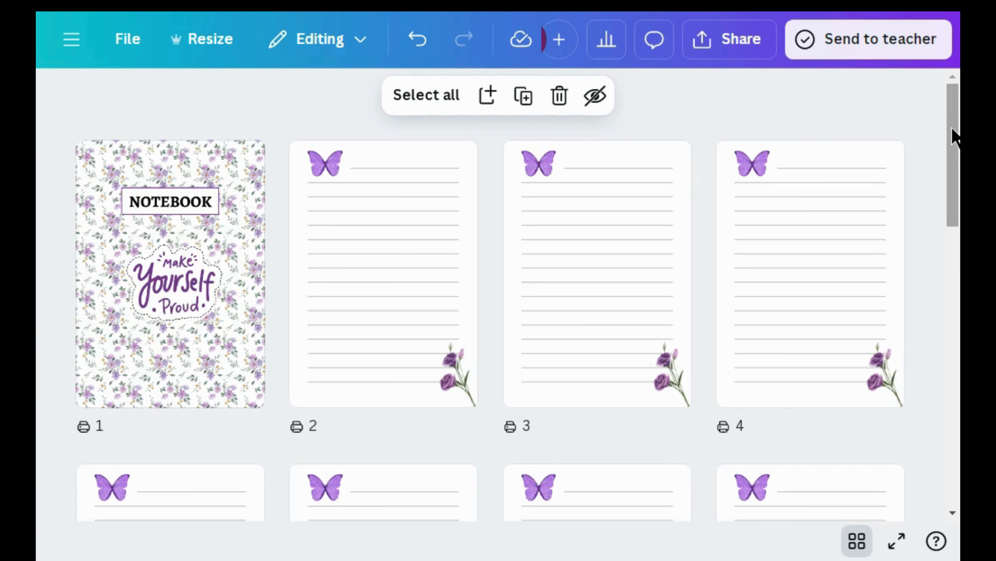
drag(955, 136, 956, 333)
scroll(939, 282, up, 10)
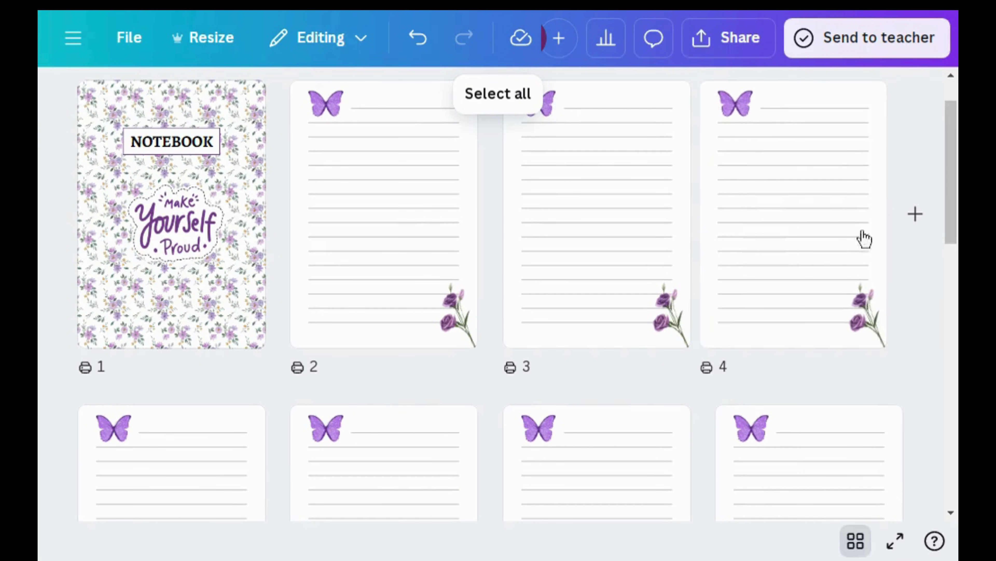
Step: Open the design's download settings and choose PDF Standard as the file type
click(739, 39)
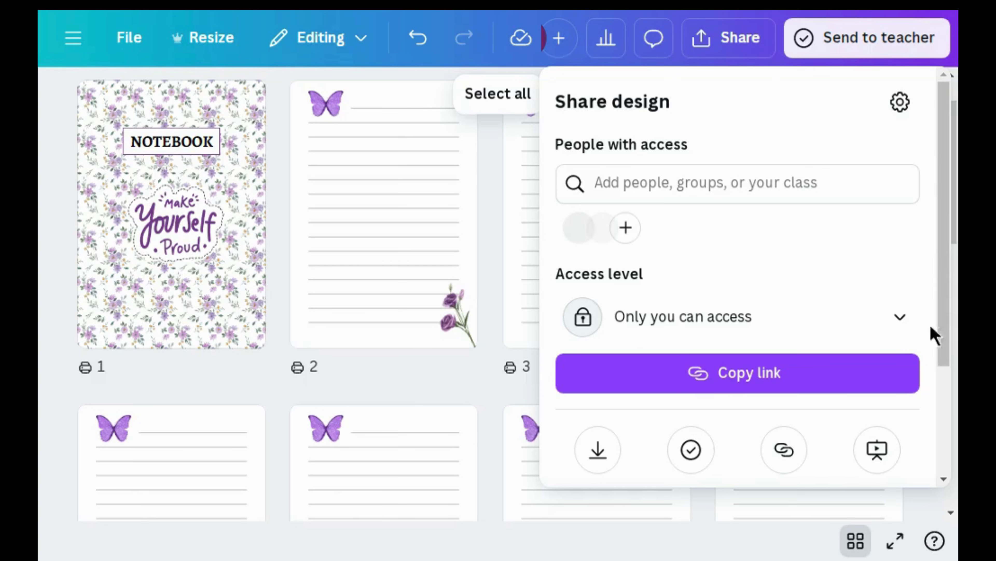
scroll(949, 396, down, 5)
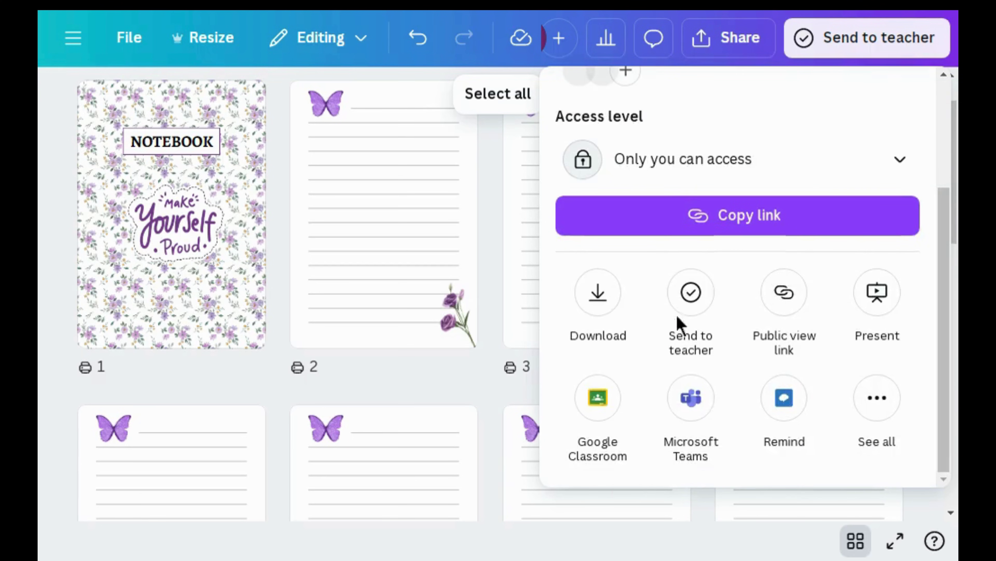
click(604, 298)
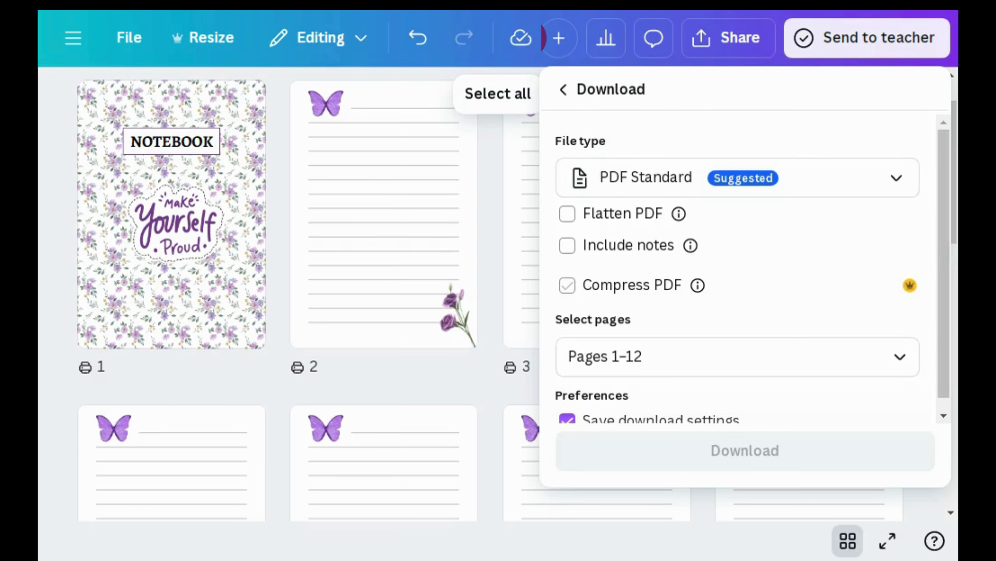
click(896, 179)
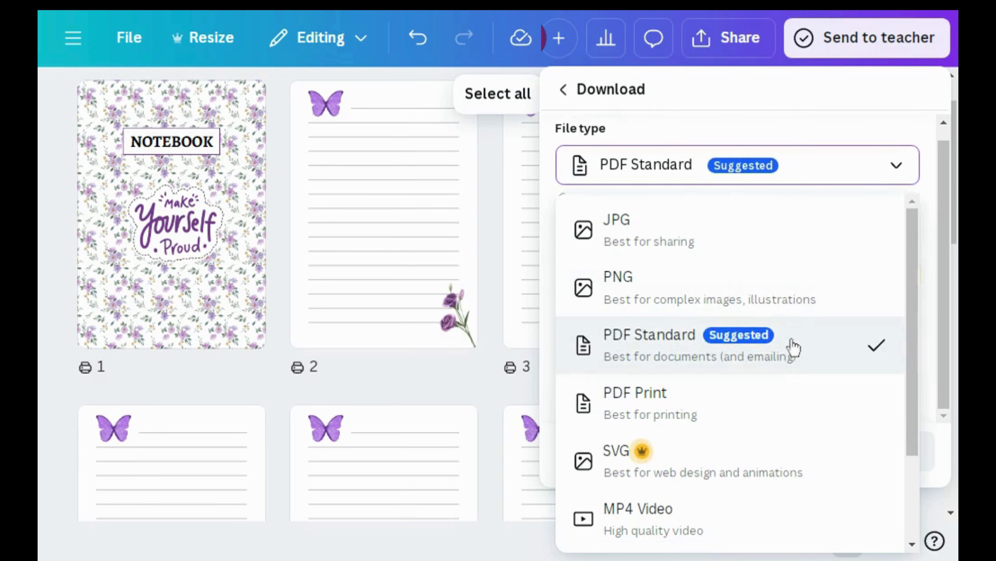
click(792, 346)
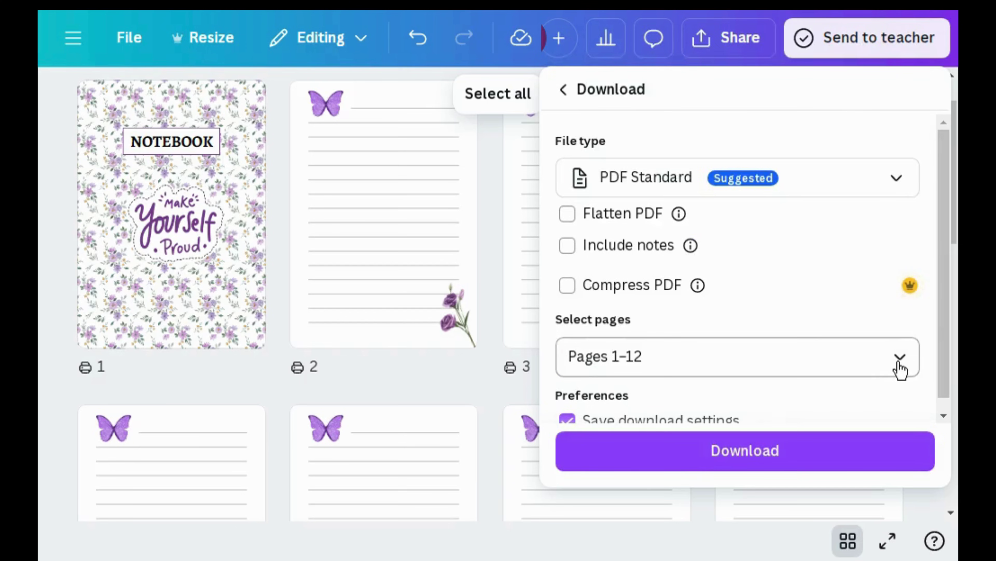
Step: Include all pages (1–12) in the export and download the notebook PDF
click(900, 369)
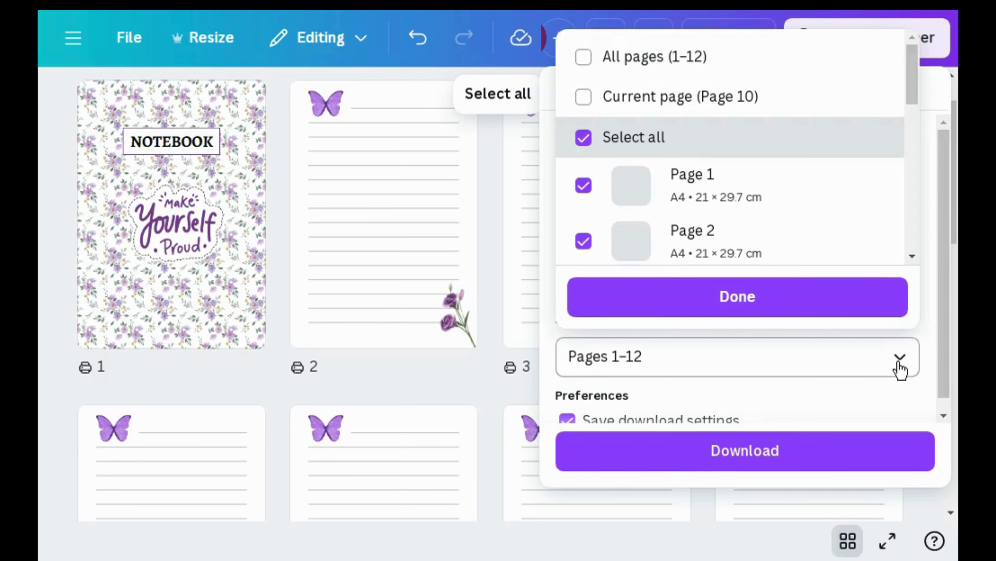
click(583, 67)
click(721, 297)
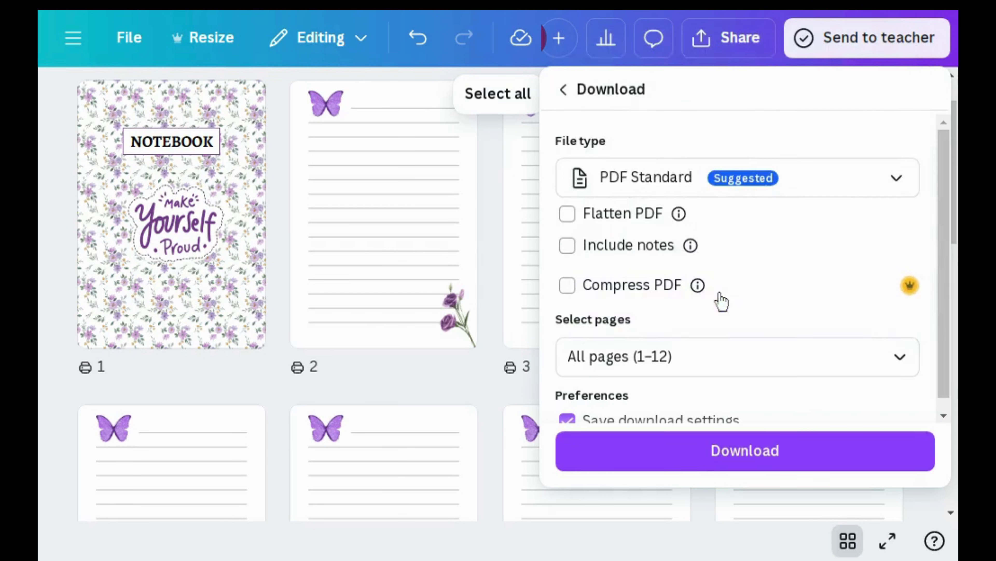
click(743, 453)
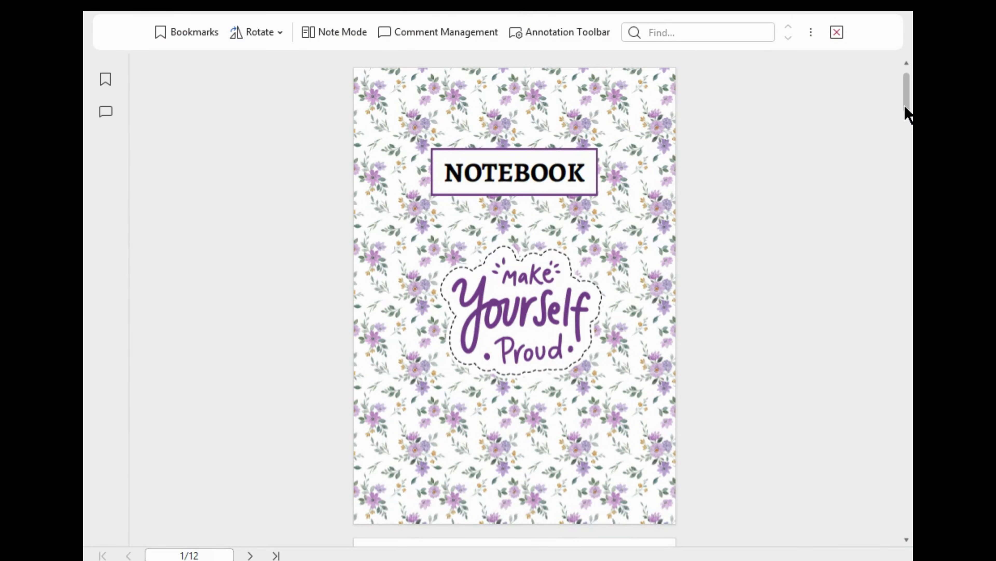
Step: Look through the downloaded notebook in the PDF viewer, from the cover to the lined inner pages
mouse_move(905, 105)
drag(905, 107, 907, 334)
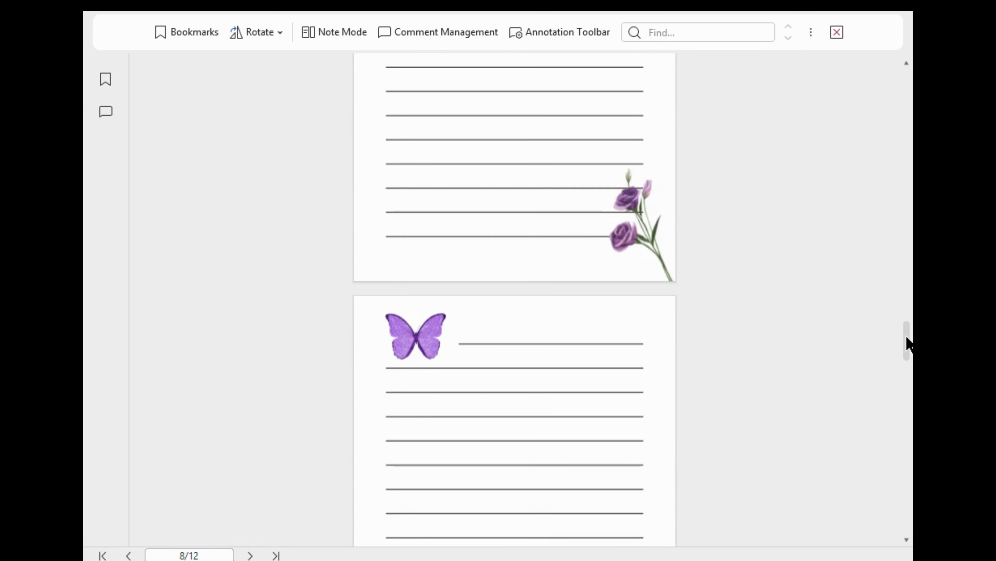
mouse_move(529, 534)
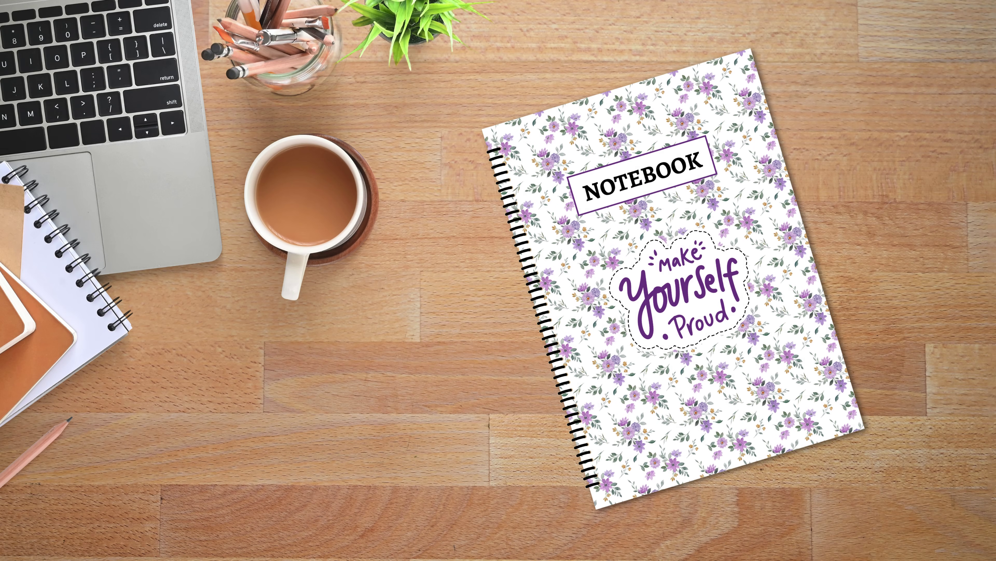